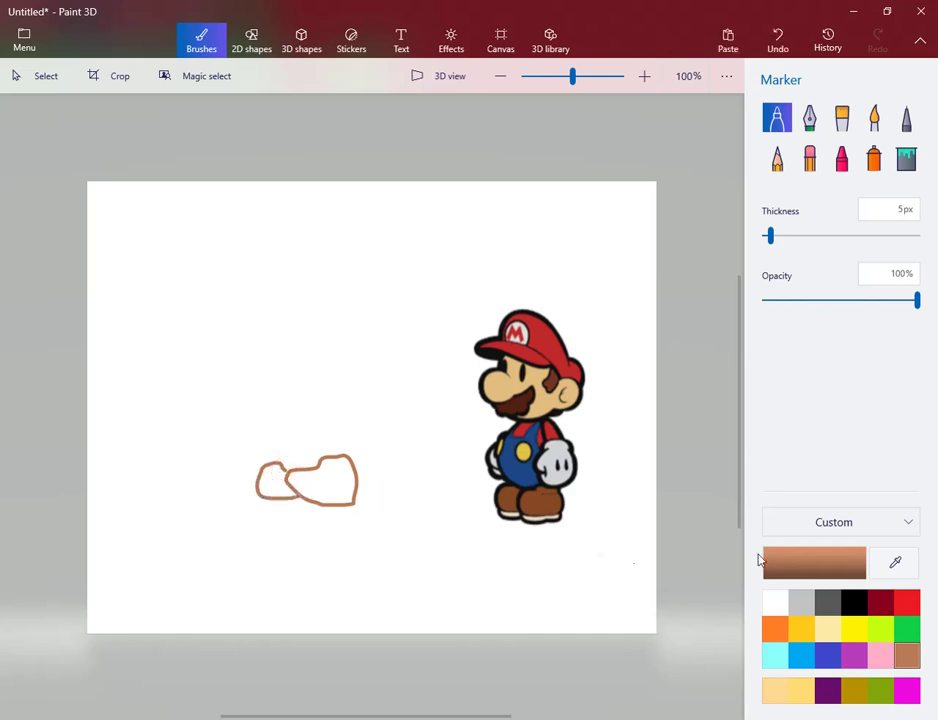
- Draw a light-yellow sole line under the shoes and outline the overalls with straps above them in blue using the 5 px Marker
{"action": "left_click", "coordinate": [794, 692]}
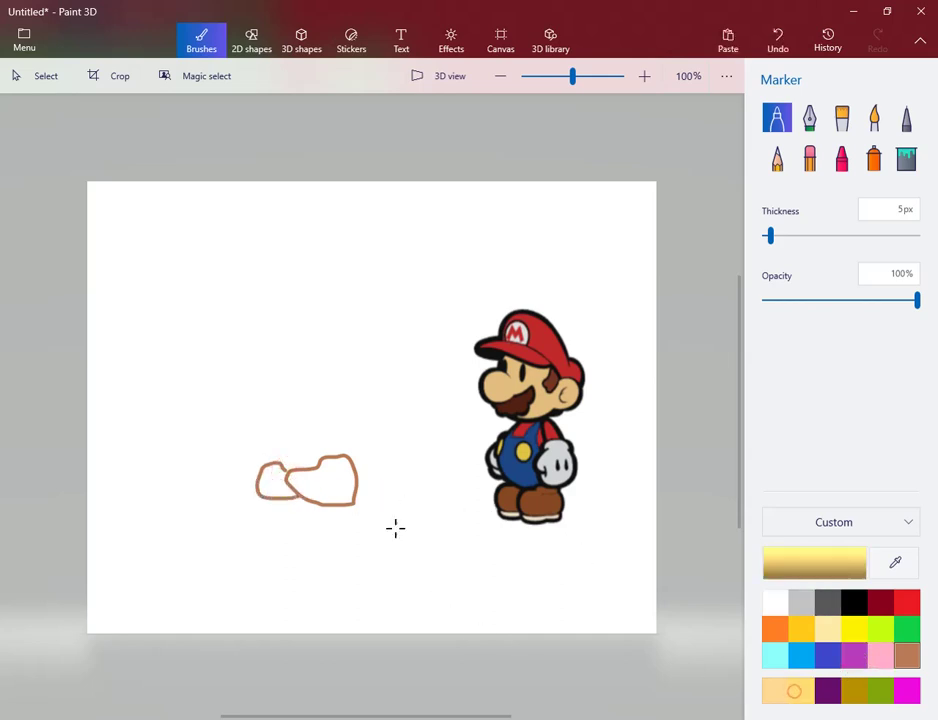
{"action": "left_click_drag", "start_coordinate": [352, 505], "coordinate": [280, 500]}
{"action": "left_click", "coordinate": [832, 655]}
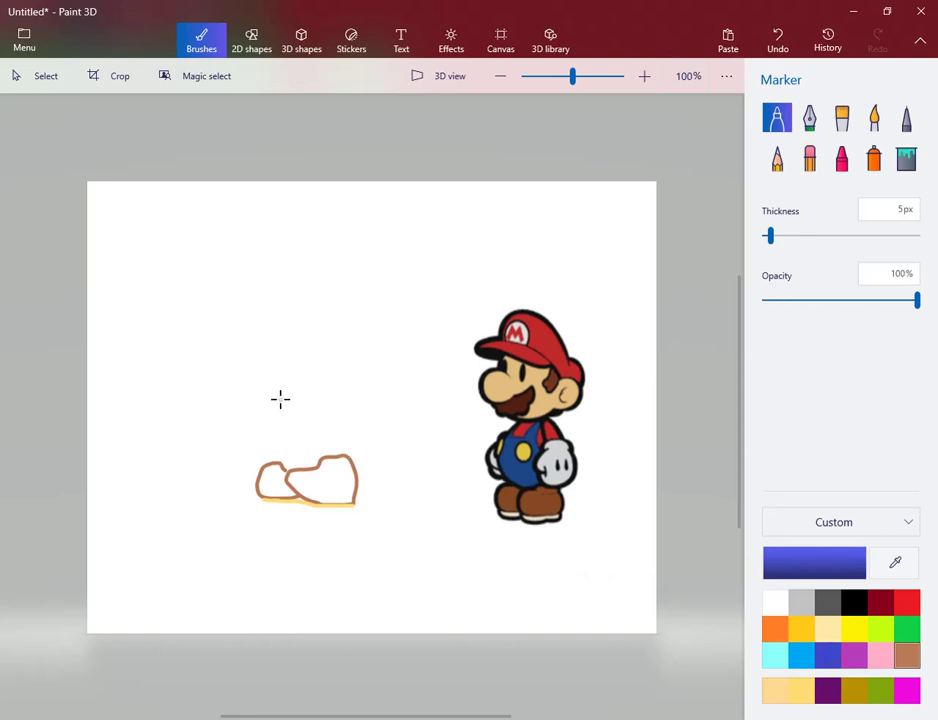
{"action": "mouse_move", "coordinate": [287, 381]}
{"action": "left_mouse_down"}
{"action": "mouse_move", "coordinate": [260, 417]}
{"action": "mouse_move", "coordinate": [258, 454]}
{"action": "mouse_move", "coordinate": [314, 464]}
{"action": "mouse_move", "coordinate": [352, 457]}
{"action": "mouse_move", "coordinate": [361, 418]}
{"action": "mouse_move", "coordinate": [344, 395]}
{"action": "mouse_move", "coordinate": [346, 377]}
{"action": "left_mouse_up"}
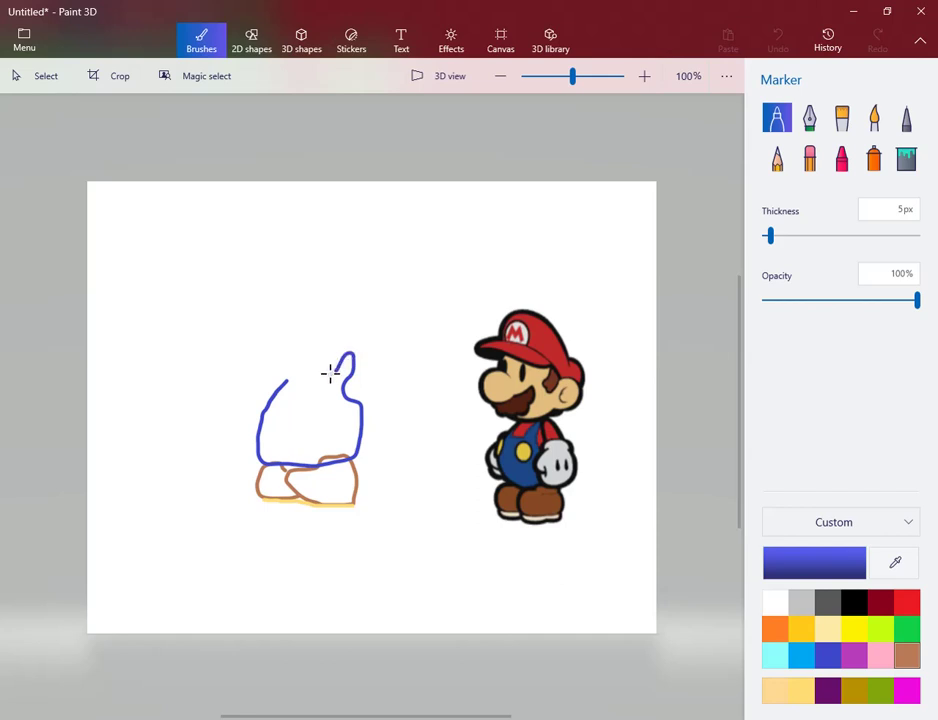
{"action": "mouse_move", "coordinate": [330, 372]}
{"action": "left_mouse_down"}
{"action": "mouse_move", "coordinate": [312, 393]}
{"action": "mouse_move", "coordinate": [285, 378]}
{"action": "left_mouse_up"}
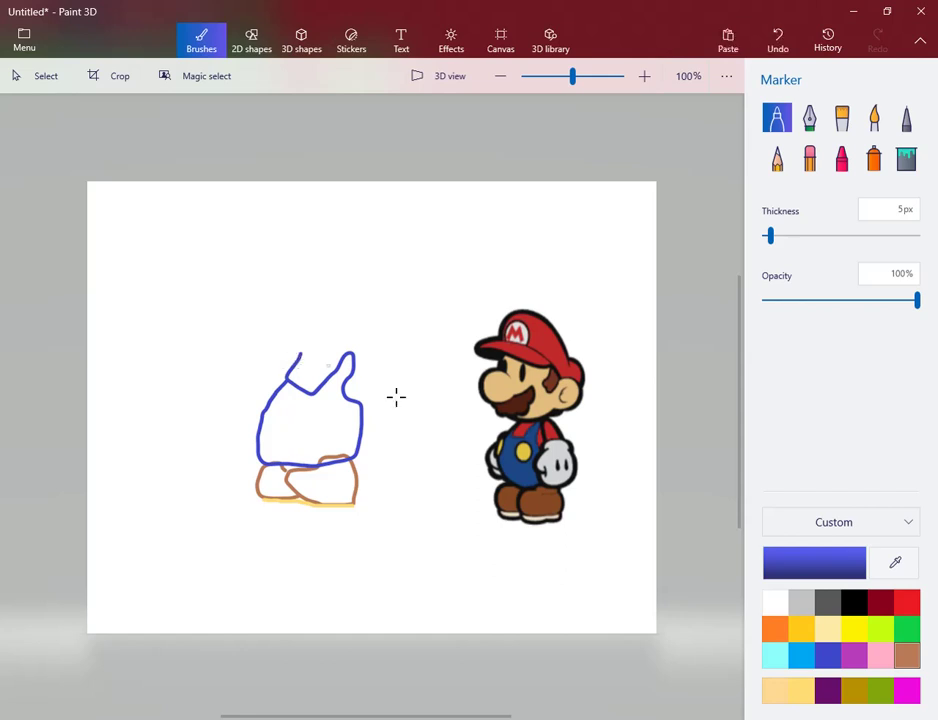
- Close the gap between the overall straps with a red Marker line and fill the enclosed shirt area red
{"action": "left_click", "coordinate": [907, 604]}
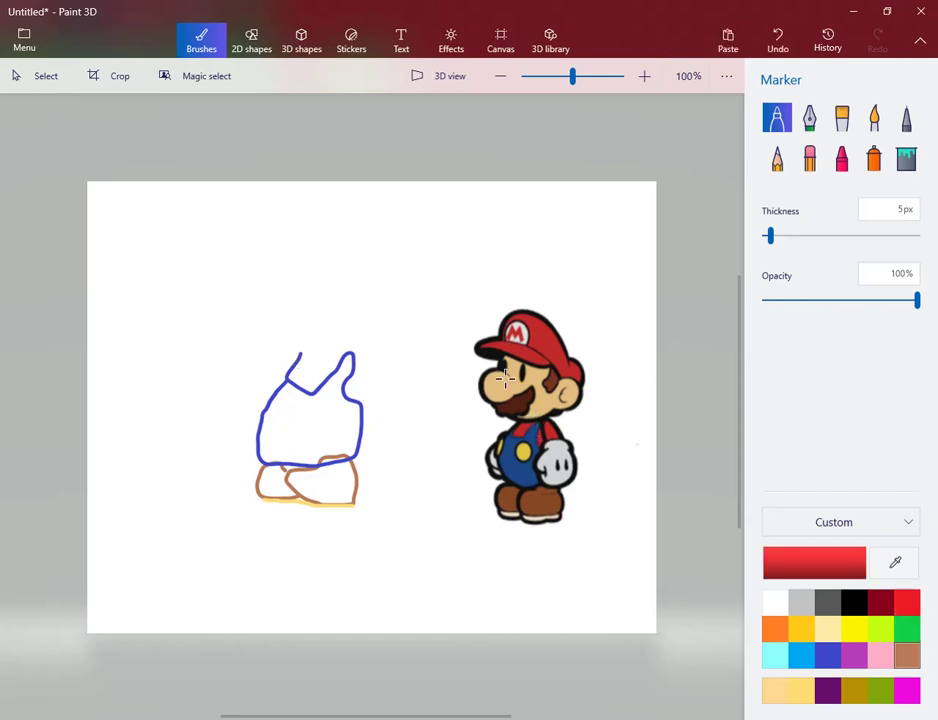
{"action": "left_click_drag", "start_coordinate": [299, 353], "coordinate": [353, 353]}
{"action": "left_click", "coordinate": [907, 158]}
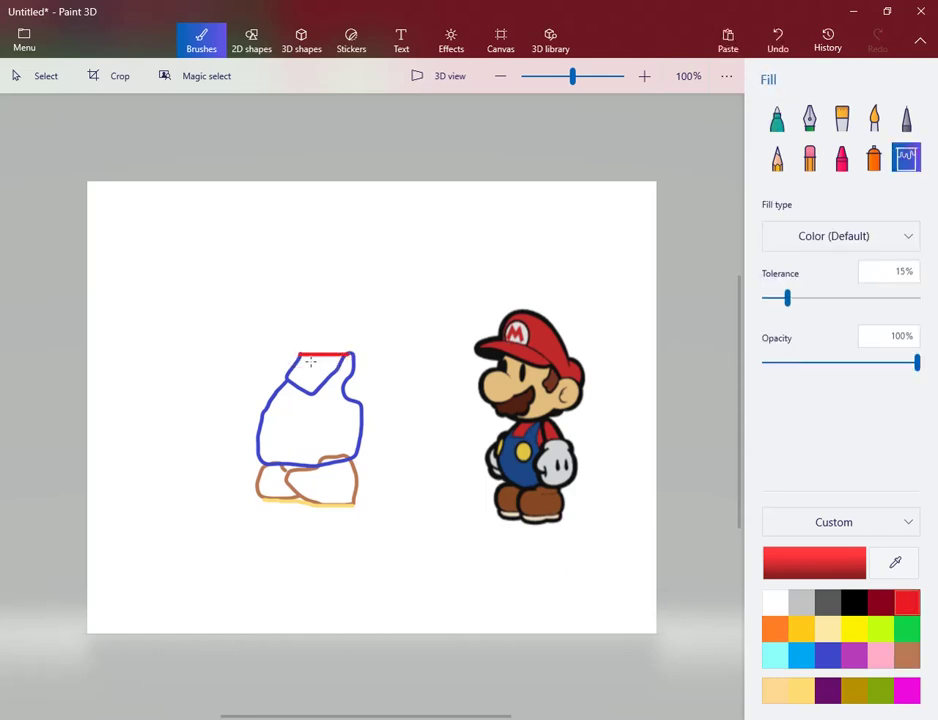
{"action": "left_click", "coordinate": [311, 362]}
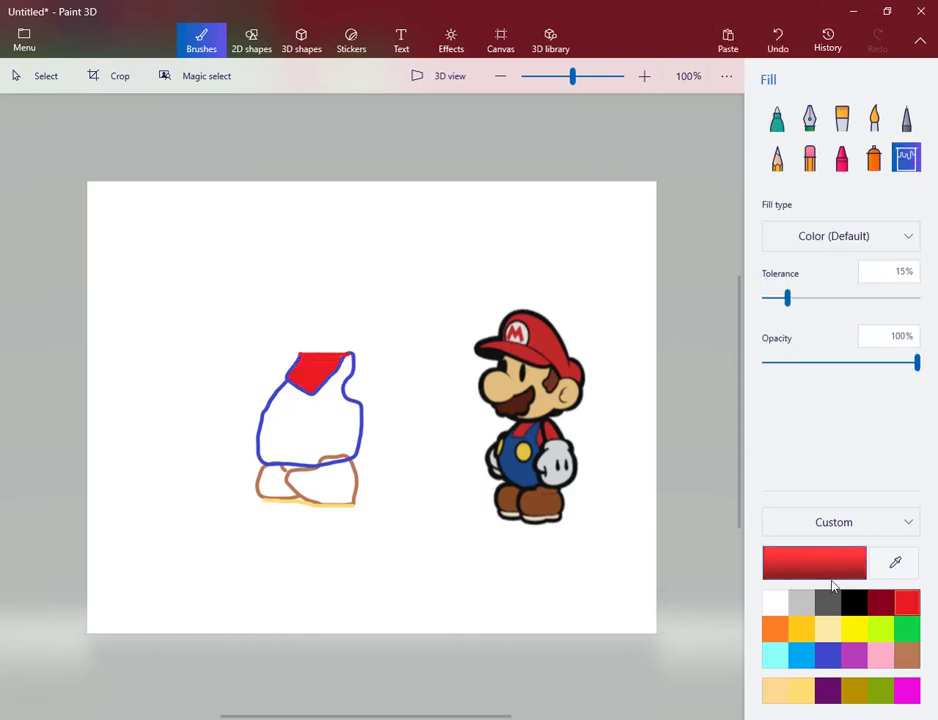
- Fill the overalls with blue and both shoes with brown
{"action": "left_click", "coordinate": [855, 654]}
{"action": "left_click", "coordinate": [829, 656]}
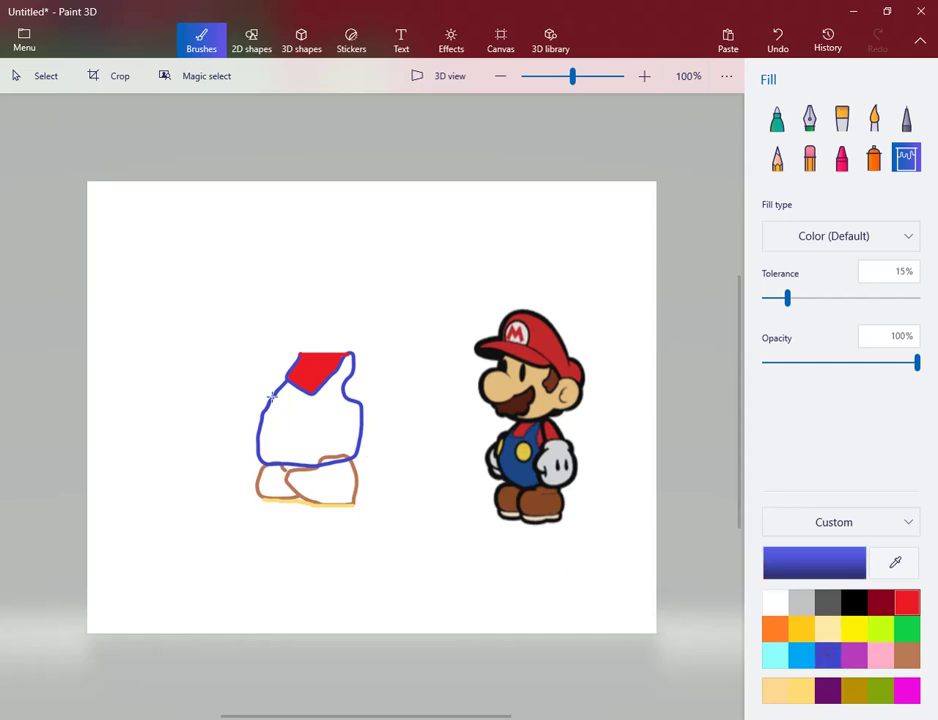
{"action": "left_click", "coordinate": [309, 412]}
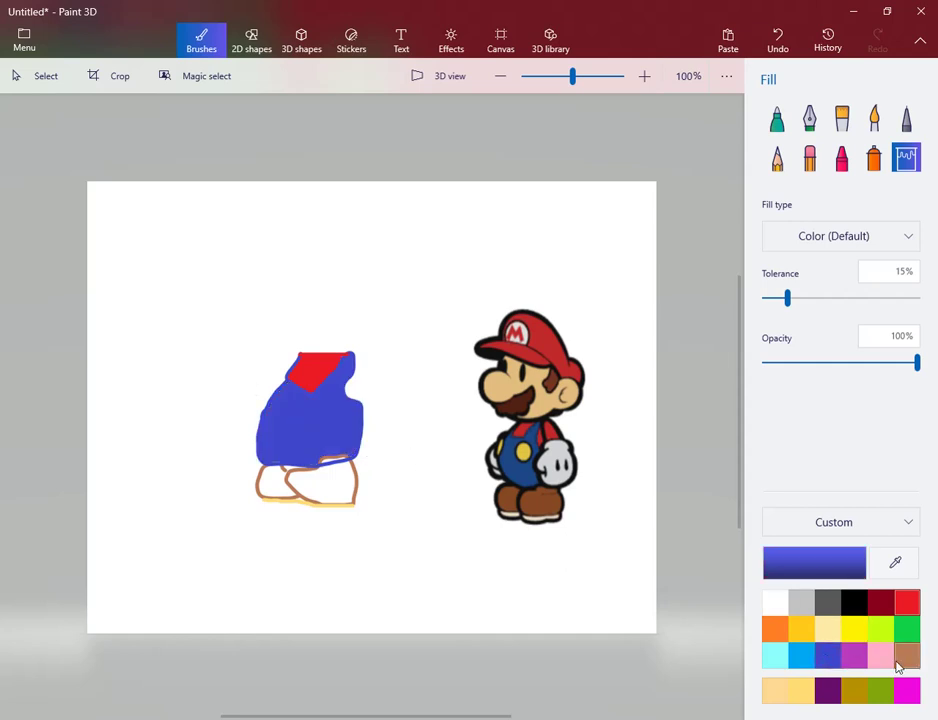
{"action": "left_click", "coordinate": [906, 655]}
{"action": "left_click", "coordinate": [318, 490]}
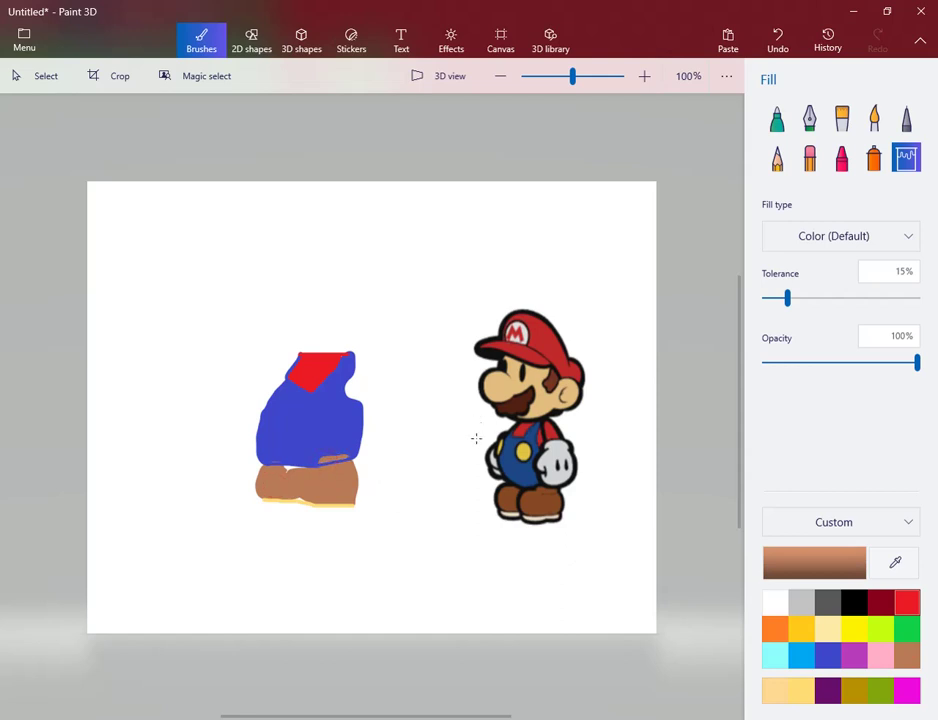
- Add two yellow button dots on the upper part of the overalls with the 5 px Marker
{"action": "left_click", "coordinate": [854, 628]}
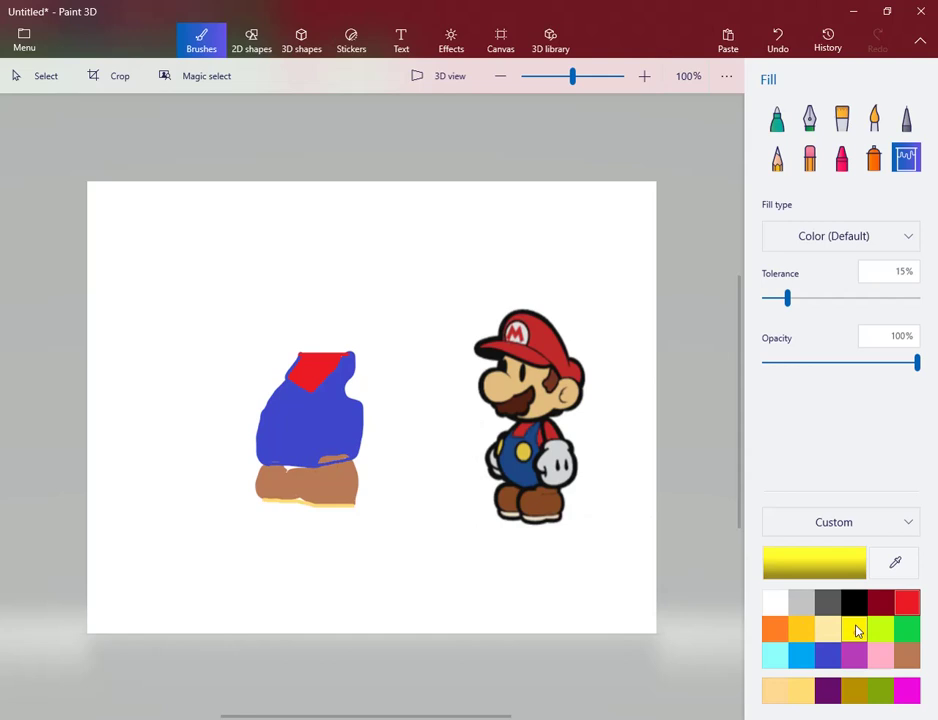
{"action": "left_click", "coordinate": [777, 118]}
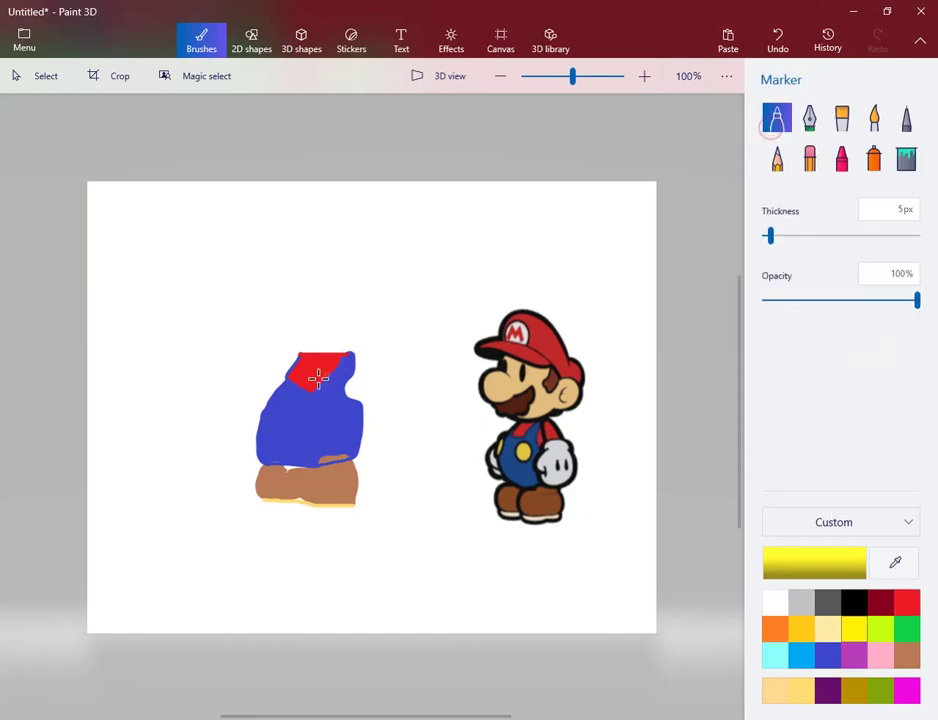
{"action": "left_click", "coordinate": [287, 398]}
{"action": "left_click", "coordinate": [326, 398]}
- Outline the shirt sleeve beside the overall strap in red with the Marker and fill it red
{"action": "left_click", "coordinate": [880, 602]}
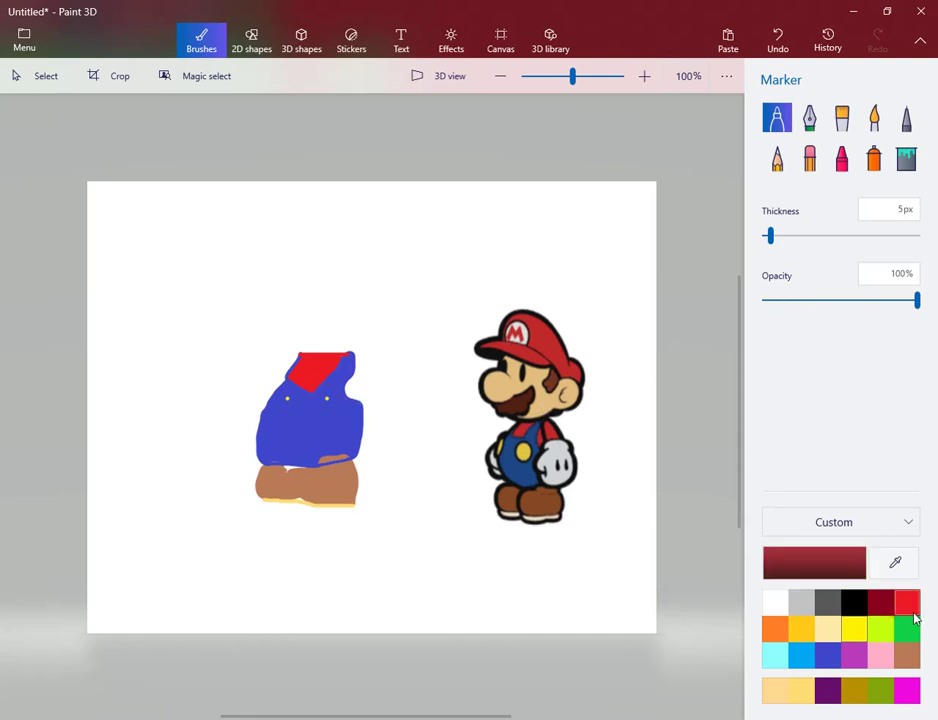
{"action": "left_click", "coordinate": [907, 602]}
{"action": "left_click_drag", "start_coordinate": [355, 372], "coordinate": [348, 398]}
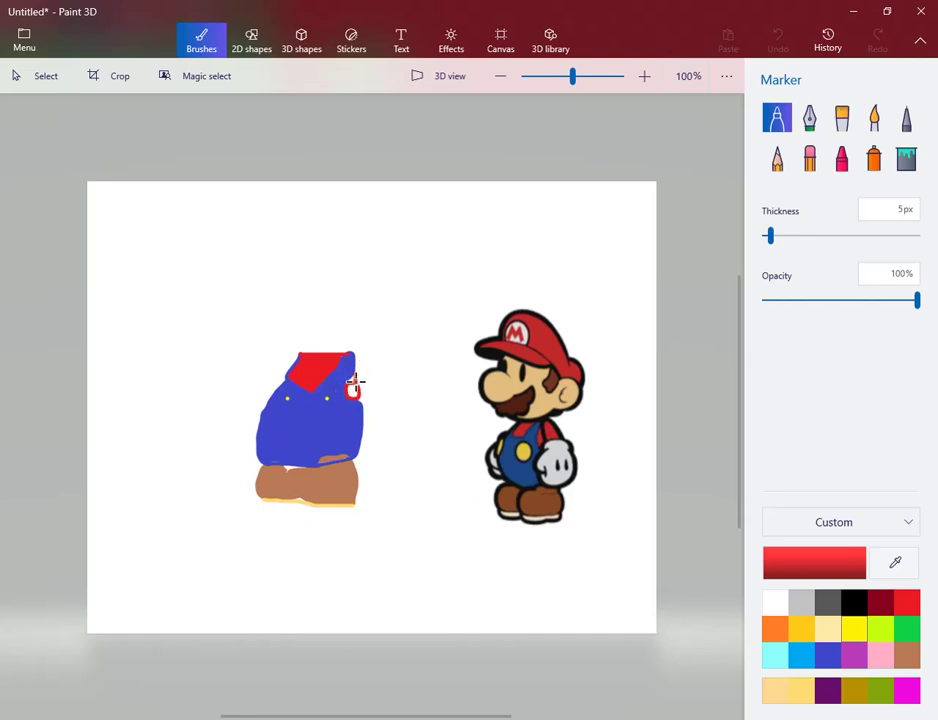
{"action": "left_click_drag", "start_coordinate": [355, 381], "coordinate": [355, 383]}
{"action": "left_click", "coordinate": [905, 157]}
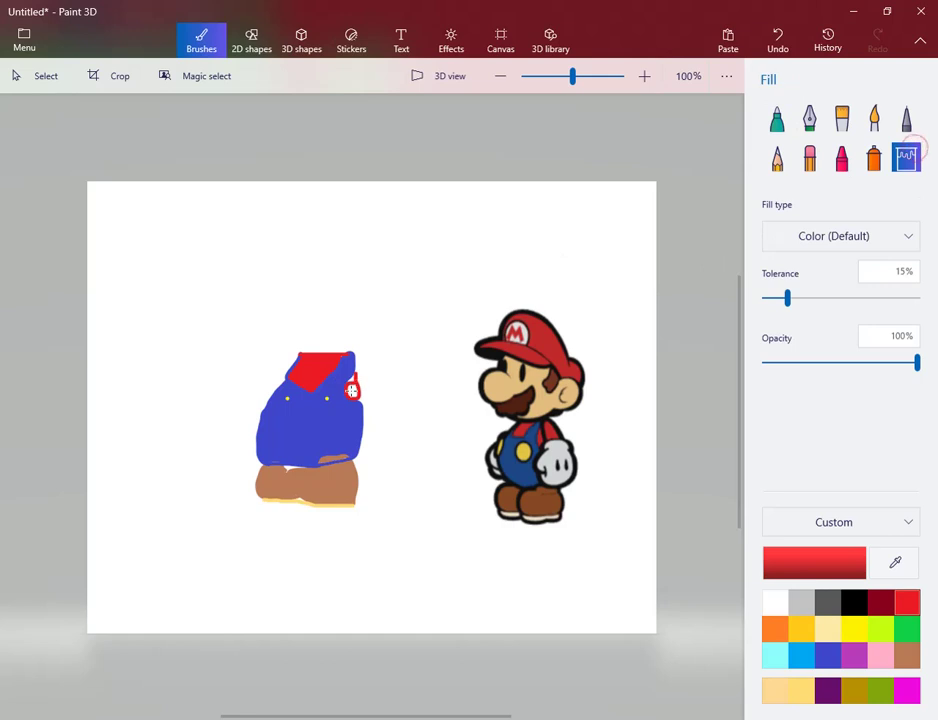
{"action": "left_click", "coordinate": [777, 119]}
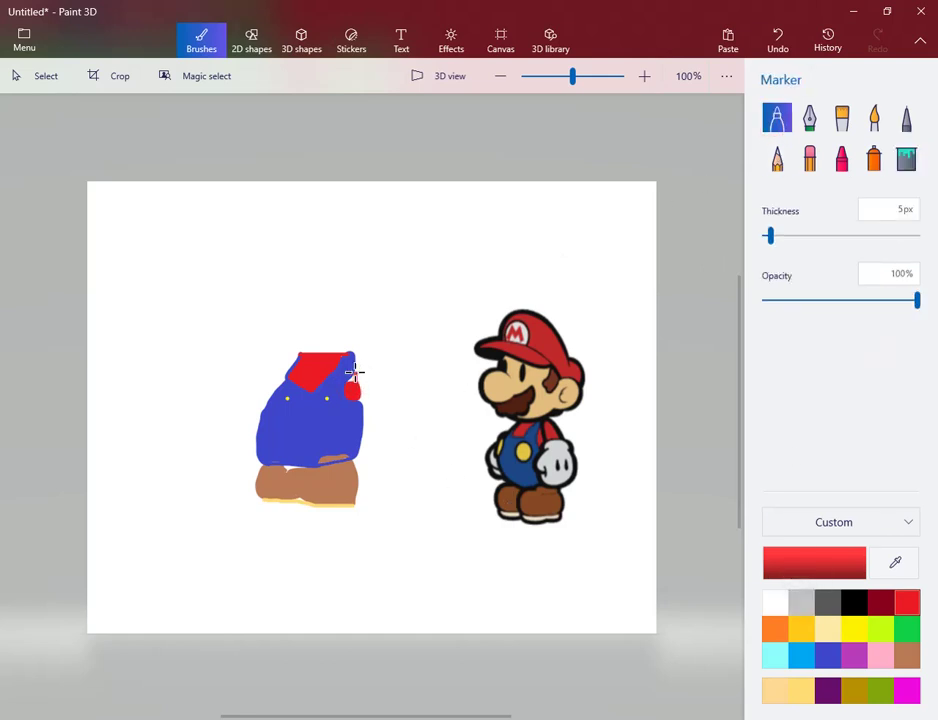
{"action": "mouse_move", "coordinate": [354, 372]}
{"action": "left_mouse_down"}
{"action": "mouse_move", "coordinate": [363, 400]}
{"action": "mouse_move", "coordinate": [366, 366]}
{"action": "left_mouse_up"}
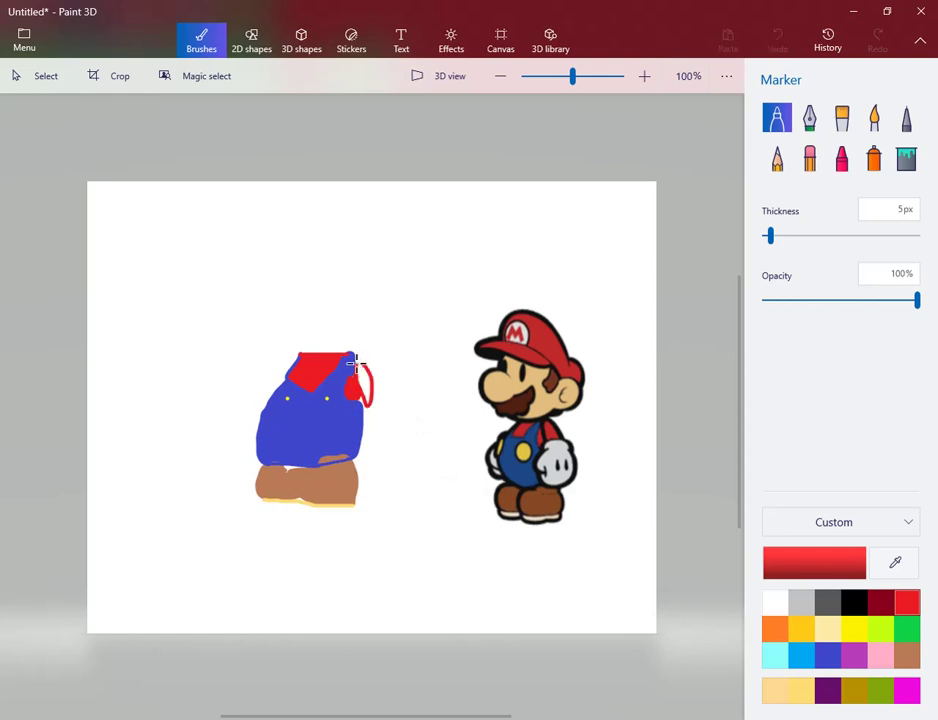
{"action": "left_click", "coordinate": [905, 165]}
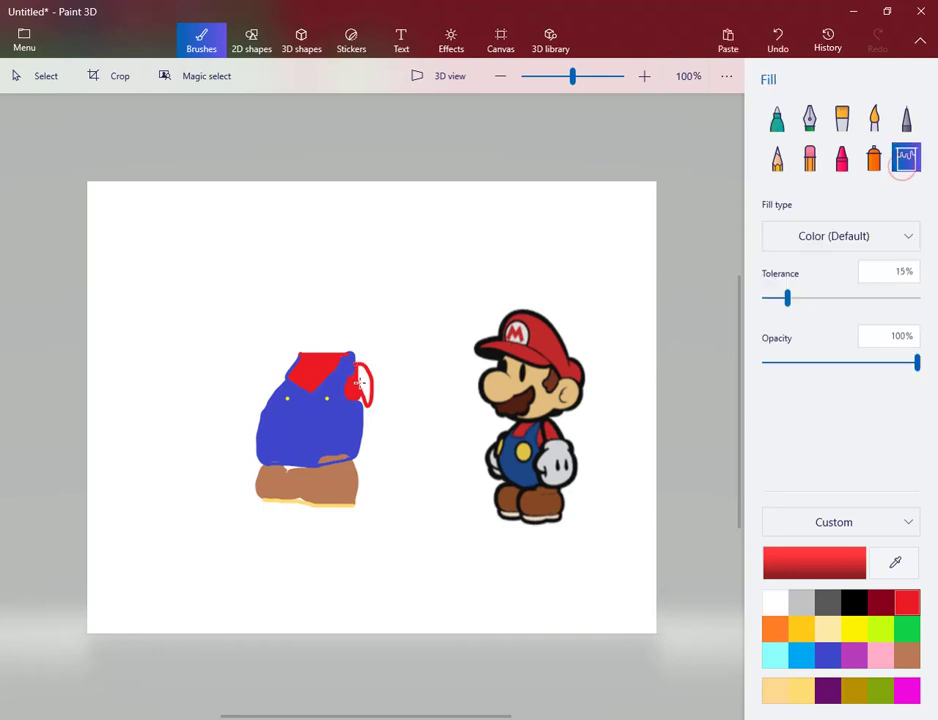
{"action": "left_click", "coordinate": [359, 383]}
- Draw a white glove with two black finger lines below the sleeve, and white strokes for the other hand on the overalls' opposite edge
{"action": "left_click", "coordinate": [777, 603]}
{"action": "left_click", "coordinate": [777, 118]}
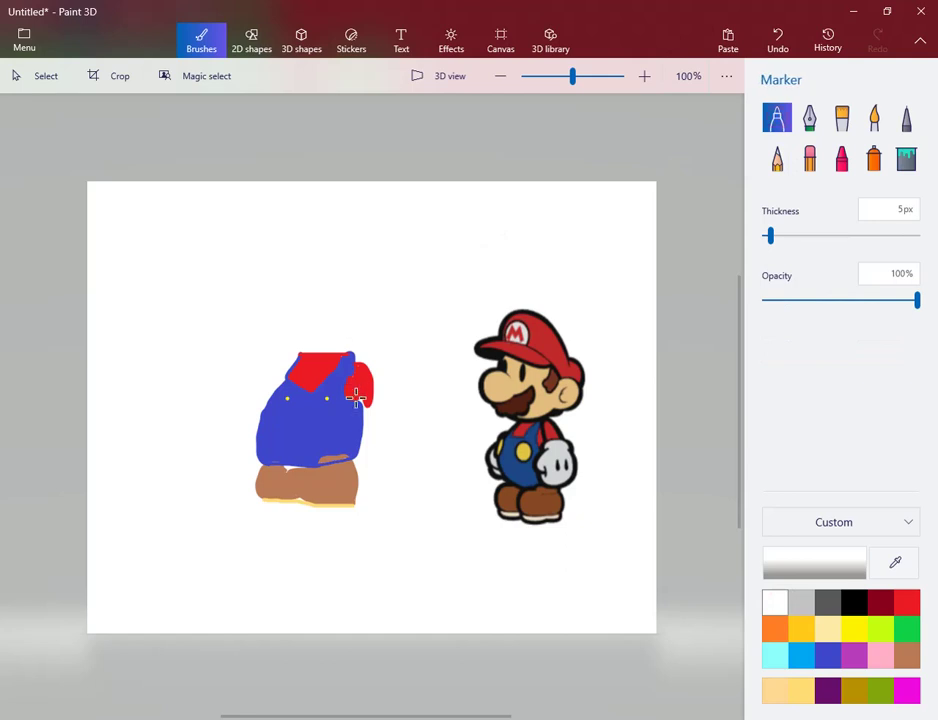
{"action": "mouse_move", "coordinate": [362, 402]}
{"action": "left_mouse_down"}
{"action": "mouse_move", "coordinate": [383, 401]}
{"action": "mouse_move", "coordinate": [398, 433]}
{"action": "mouse_move", "coordinate": [379, 462]}
{"action": "left_mouse_up"}
{"action": "mouse_move", "coordinate": [356, 452]}
{"action": "left_mouse_down"}
{"action": "mouse_move", "coordinate": [372, 438]}
{"action": "mouse_move", "coordinate": [347, 430]}
{"action": "mouse_move", "coordinate": [364, 400]}
{"action": "mouse_move", "coordinate": [381, 426]}
{"action": "left_mouse_up"}
{"action": "left_click", "coordinate": [850, 602]}
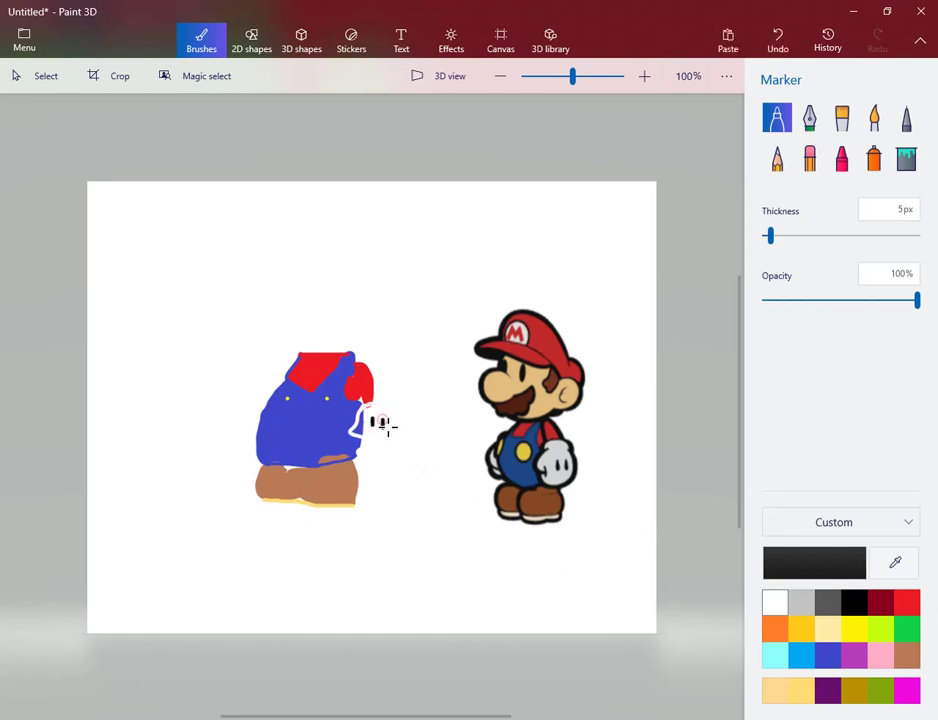
{"action": "left_click", "coordinate": [779, 601]}
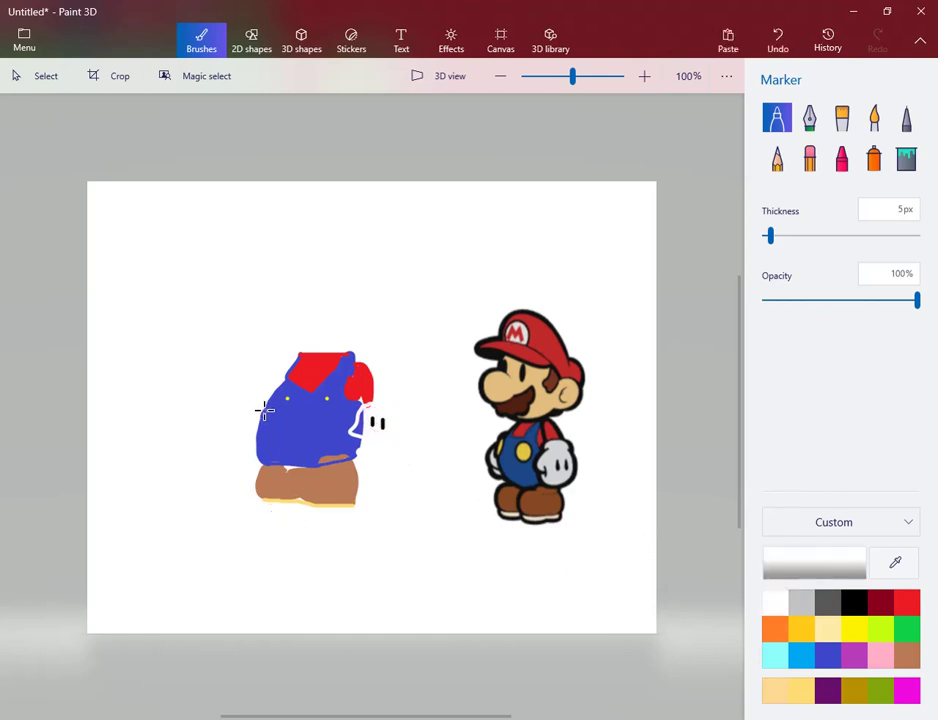
{"action": "mouse_move", "coordinate": [265, 407]}
{"action": "left_mouse_down"}
{"action": "mouse_move", "coordinate": [255, 412]}
{"action": "mouse_move", "coordinate": [264, 435]}
{"action": "left_mouse_up"}
- Outline the head above the collar in light yellow with the Marker and fill it with the same colour
{"action": "left_click", "coordinate": [804, 693]}
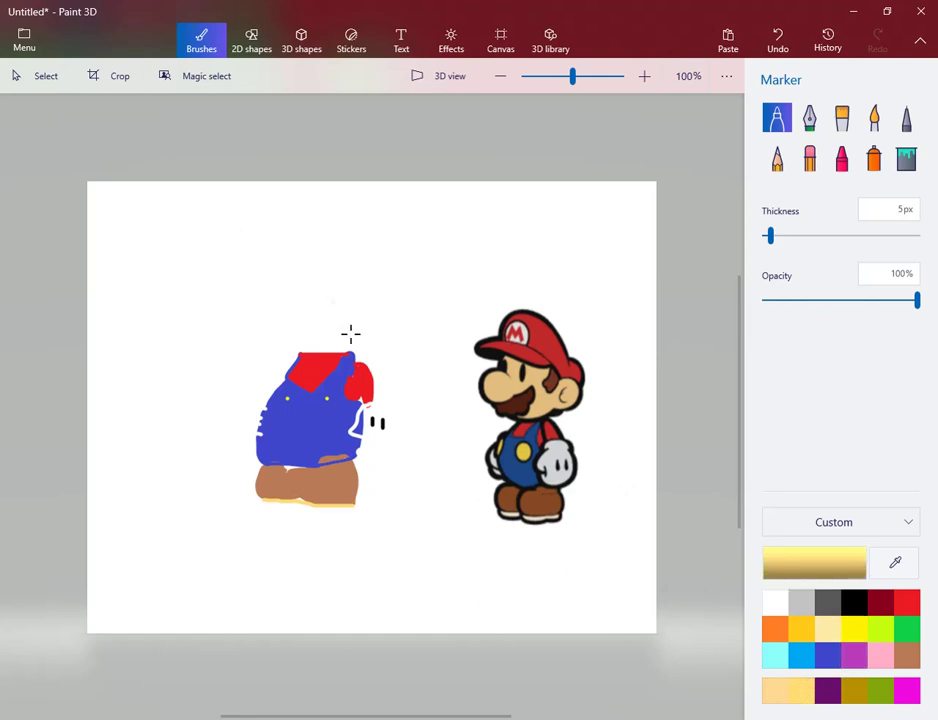
{"action": "mouse_move", "coordinate": [265, 256]}
{"action": "left_mouse_down"}
{"action": "mouse_move", "coordinate": [363, 352]}
{"action": "mouse_move", "coordinate": [290, 349]}
{"action": "mouse_move", "coordinate": [283, 295]}
{"action": "mouse_move", "coordinate": [329, 283]}
{"action": "mouse_move", "coordinate": [362, 348]}
{"action": "left_mouse_up"}
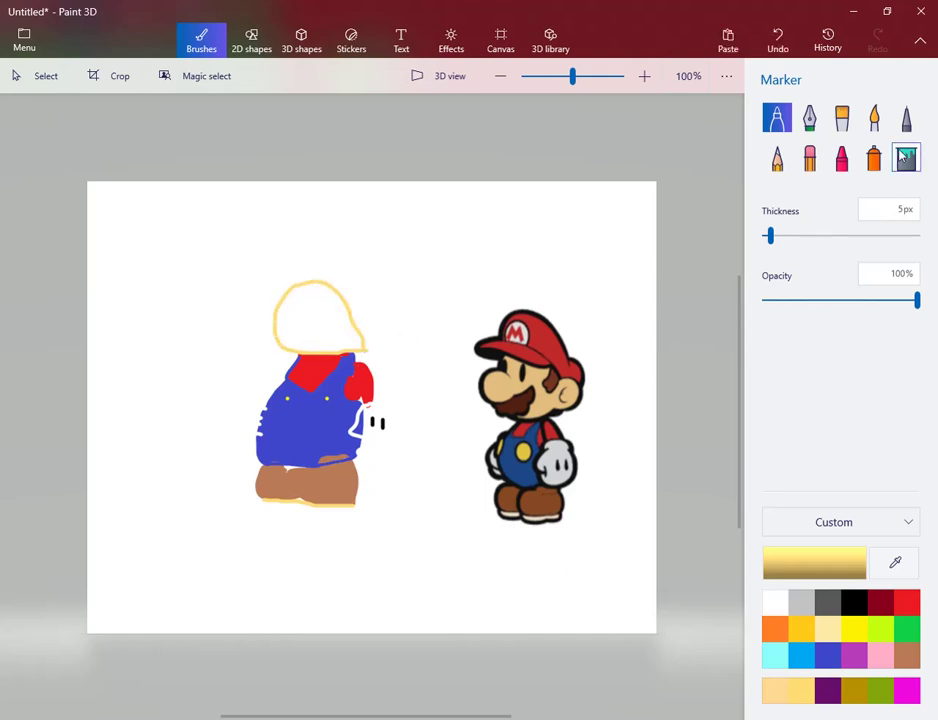
{"action": "left_click", "coordinate": [906, 158]}
{"action": "left_click", "coordinate": [316, 310]}
- Try to draw the nose in black at the front of the head with the 5 px Marker
{"action": "left_click", "coordinate": [777, 118]}
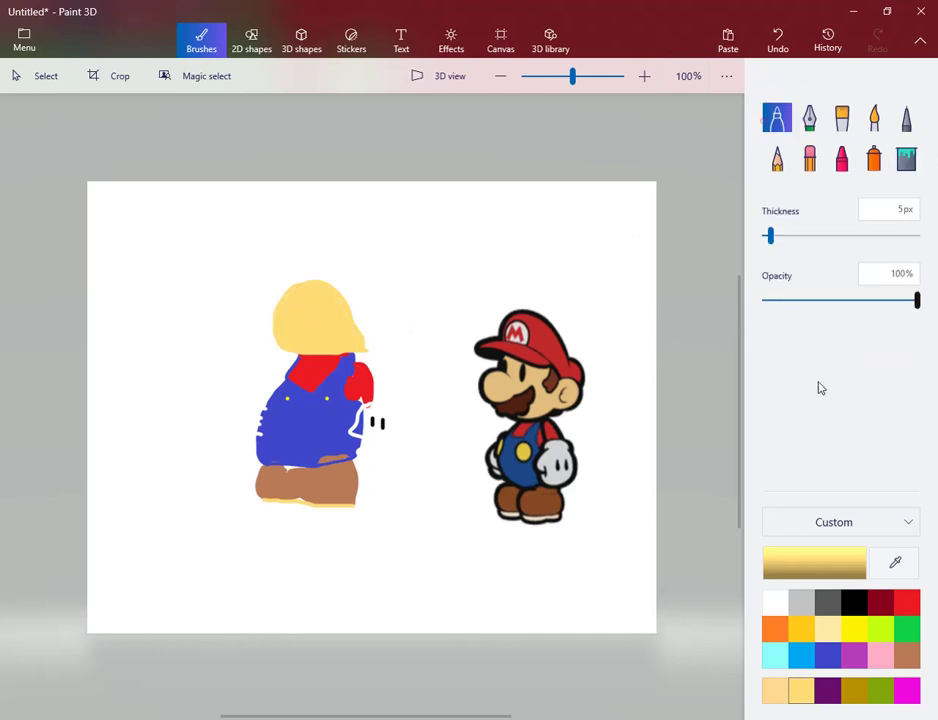
{"action": "left_click", "coordinate": [854, 601]}
{"action": "mouse_move", "coordinate": [289, 304]}
{"action": "left_mouse_down"}
{"action": "mouse_move", "coordinate": [278, 301]}
{"action": "mouse_move", "coordinate": [266, 316]}
{"action": "mouse_move", "coordinate": [282, 333]}
{"action": "mouse_move", "coordinate": [271, 306]}
{"action": "left_mouse_up"}
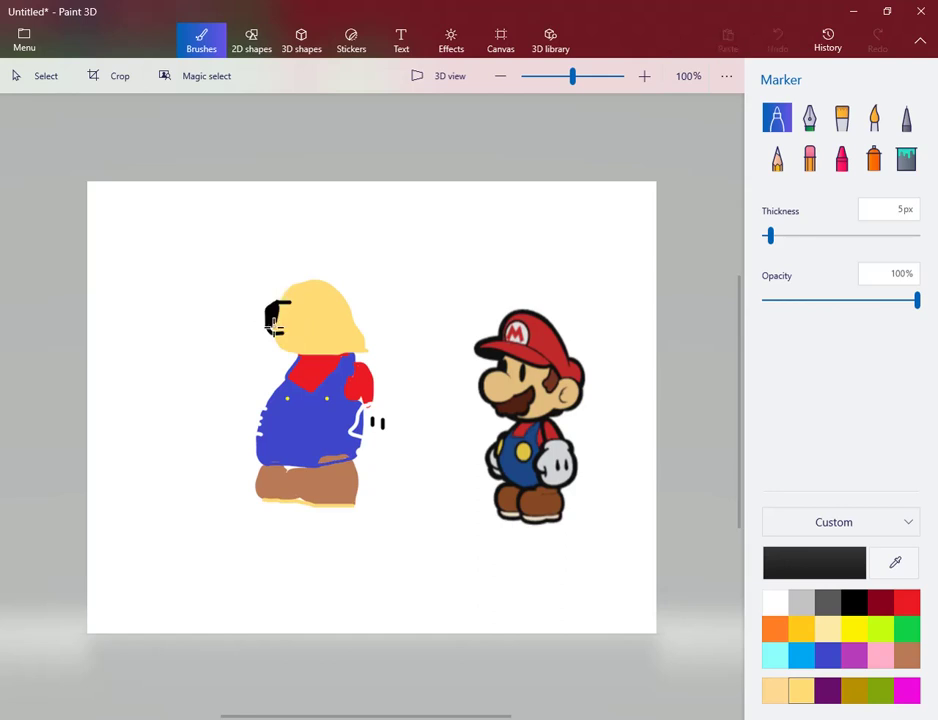
{"action": "left_click_drag", "start_coordinate": [272, 325], "coordinate": [276, 312]}
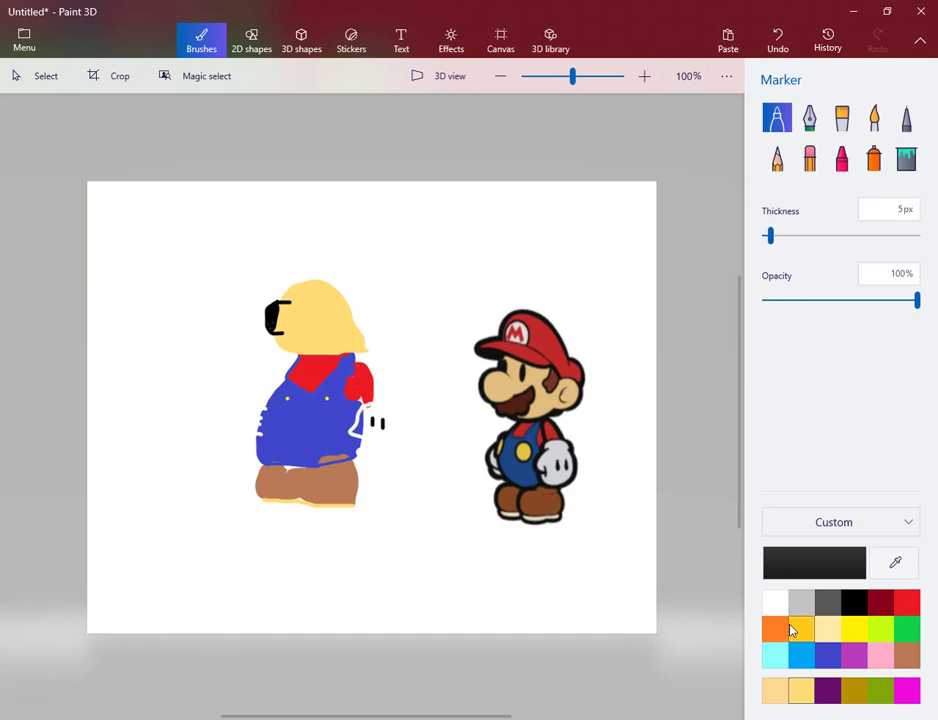
- Paint over the black nose in light yellow with a thicker Marker, forming a rounded nose at the front of the head
{"action": "left_click", "coordinate": [785, 691]}
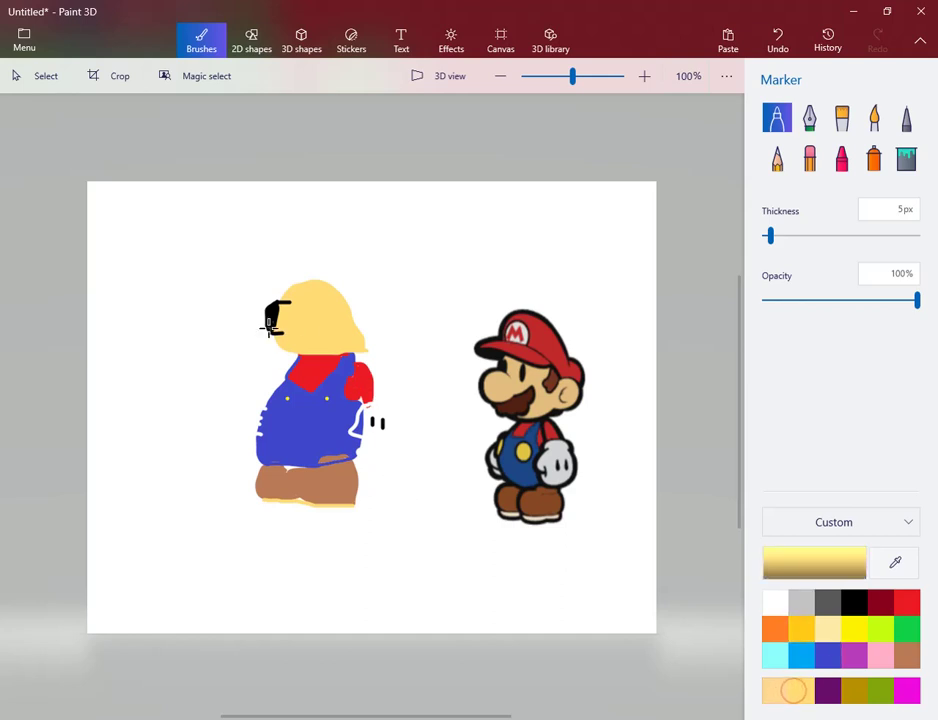
{"action": "left_click_drag", "start_coordinate": [268, 318], "coordinate": [276, 306]}
{"action": "left_click_drag", "start_coordinate": [769, 235], "coordinate": [779, 235]}
{"action": "mouse_move", "coordinate": [280, 299]}
{"action": "left_mouse_down"}
{"action": "mouse_move", "coordinate": [266, 320]}
{"action": "mouse_move", "coordinate": [285, 334]}
{"action": "mouse_move", "coordinate": [281, 315]}
{"action": "left_mouse_up"}
- Draw two short vertical black eyes with the 8 px Marker and a solid brown sideburn at the back of the head
{"action": "left_click", "coordinate": [853, 602]}
{"action": "left_click_drag", "start_coordinate": [778, 236], "coordinate": [773, 236]}
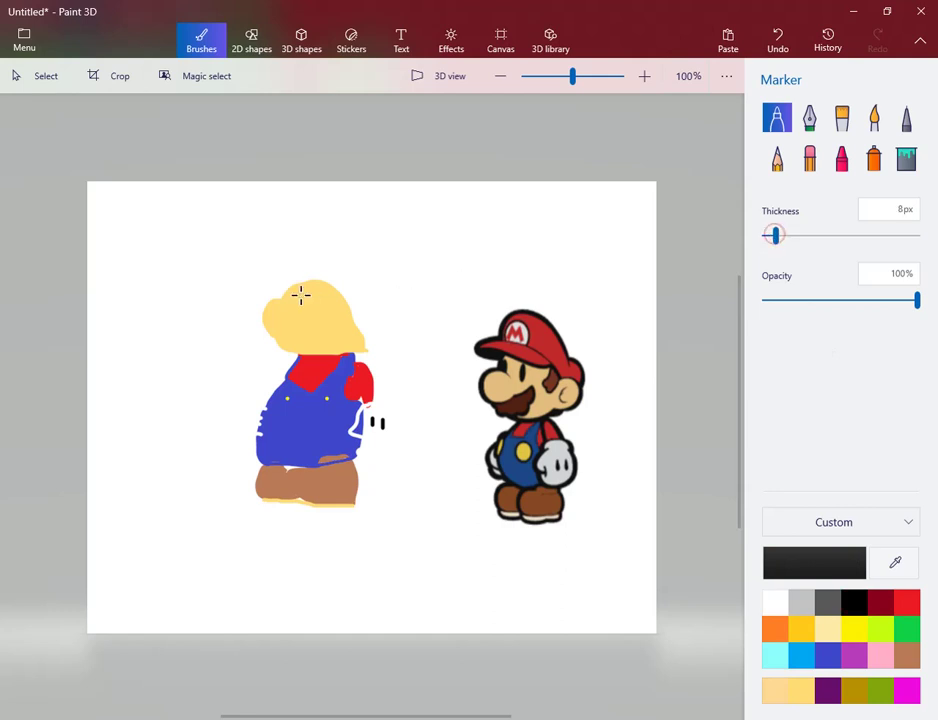
{"action": "left_click_drag", "start_coordinate": [300, 295], "coordinate": [311, 309]}
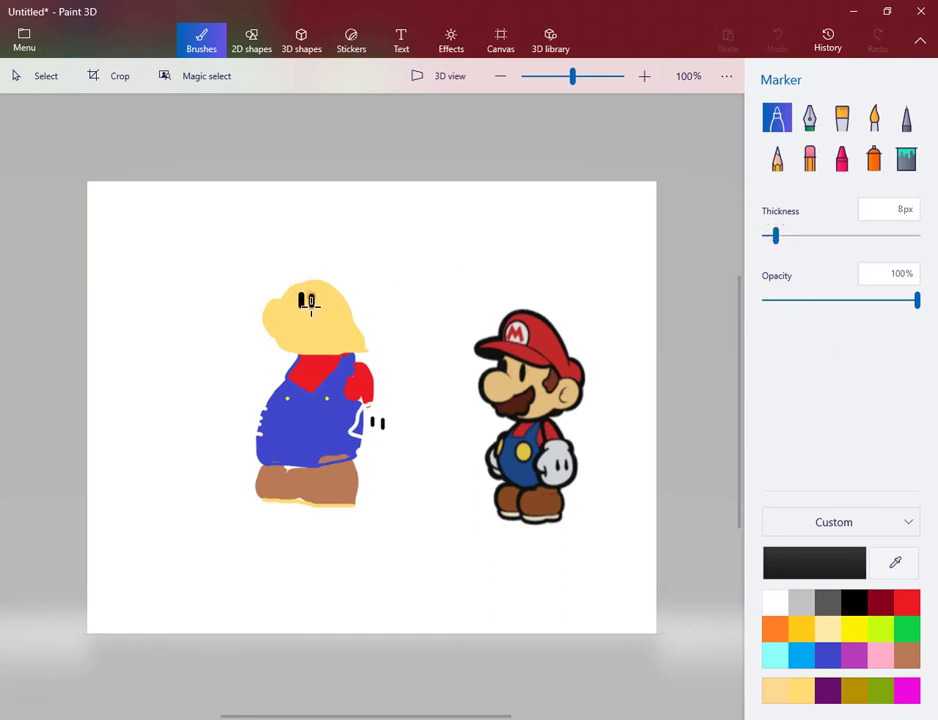
{"action": "left_click", "coordinate": [905, 655]}
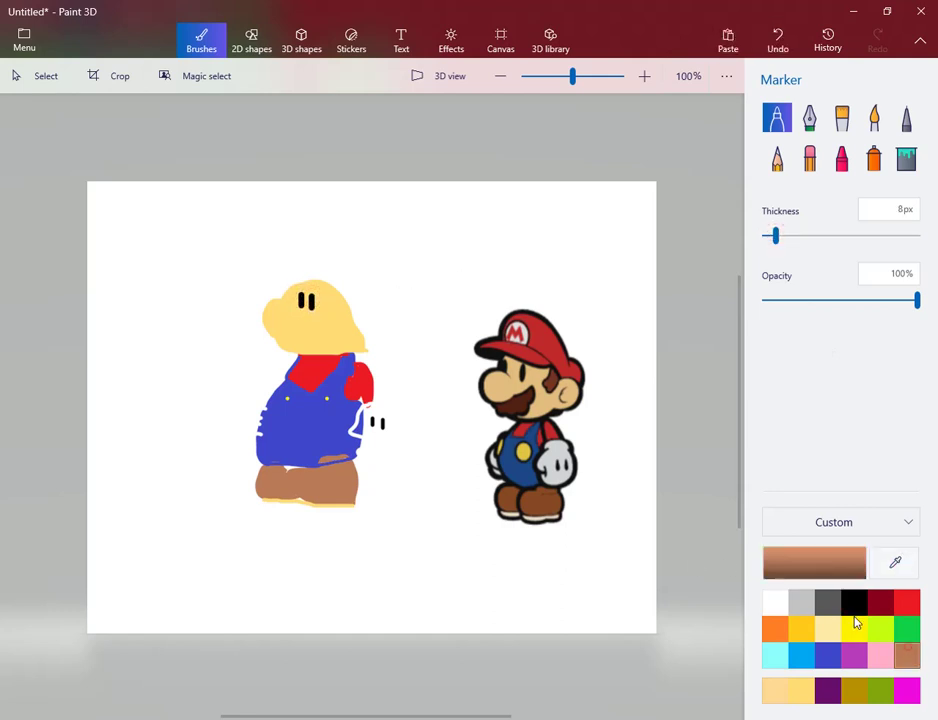
{"action": "left_click_drag", "start_coordinate": [340, 293], "coordinate": [358, 325]}
- Outline an ear behind the sideburn in light yellow with the 8 px Marker and fill it with the same colour
{"action": "left_click", "coordinate": [808, 690]}
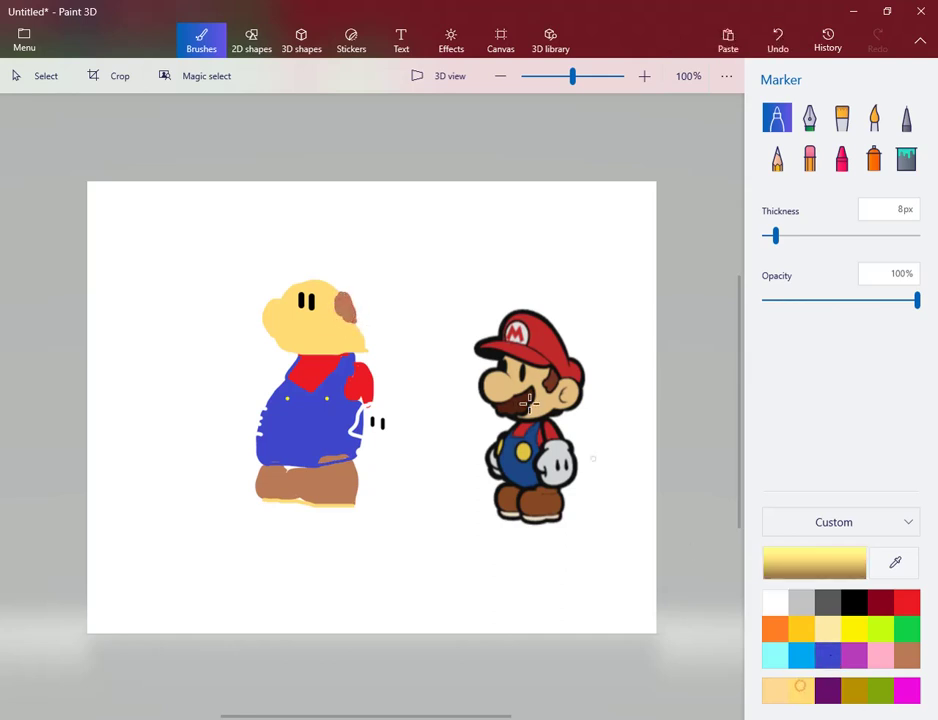
{"action": "mouse_move", "coordinate": [355, 326]}
{"action": "left_mouse_down"}
{"action": "mouse_move", "coordinate": [360, 312]}
{"action": "mouse_move", "coordinate": [373, 316]}
{"action": "mouse_move", "coordinate": [363, 338]}
{"action": "left_mouse_up"}
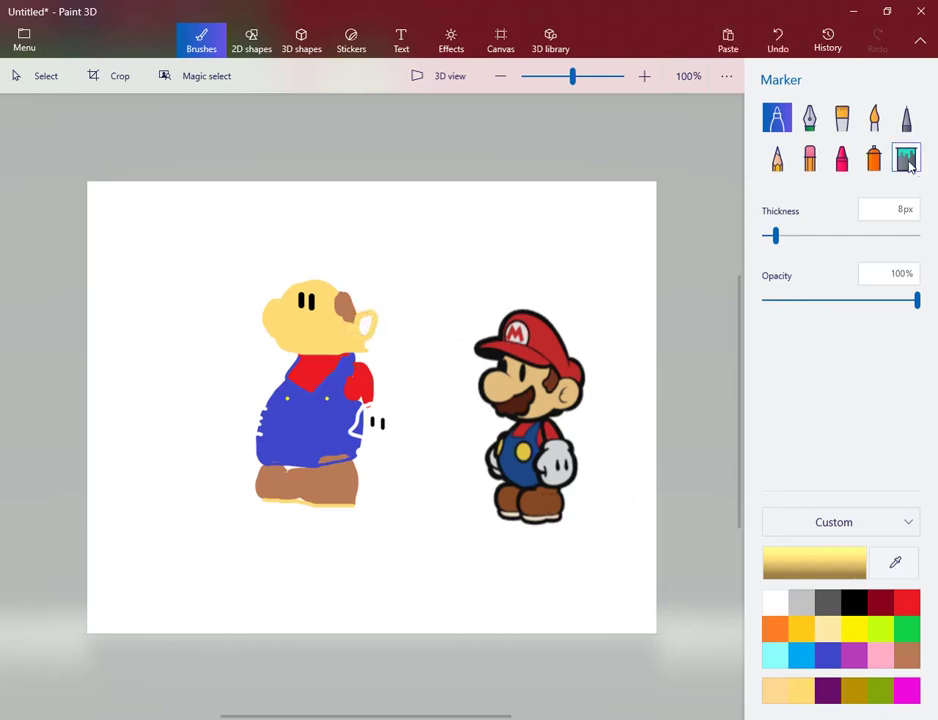
{"action": "left_click", "coordinate": [906, 157]}
{"action": "left_click", "coordinate": [366, 325]}
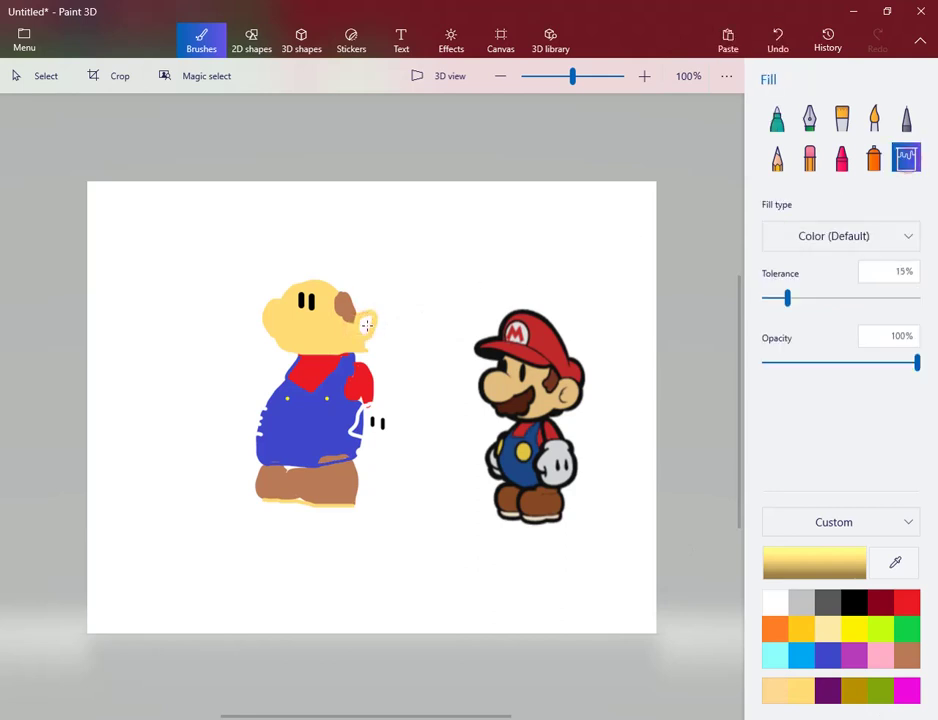
- Draw a small black inner-ear mark on the ear with the 8 px Marker
{"action": "left_click", "coordinate": [854, 602]}
{"action": "left_click", "coordinate": [778, 118]}
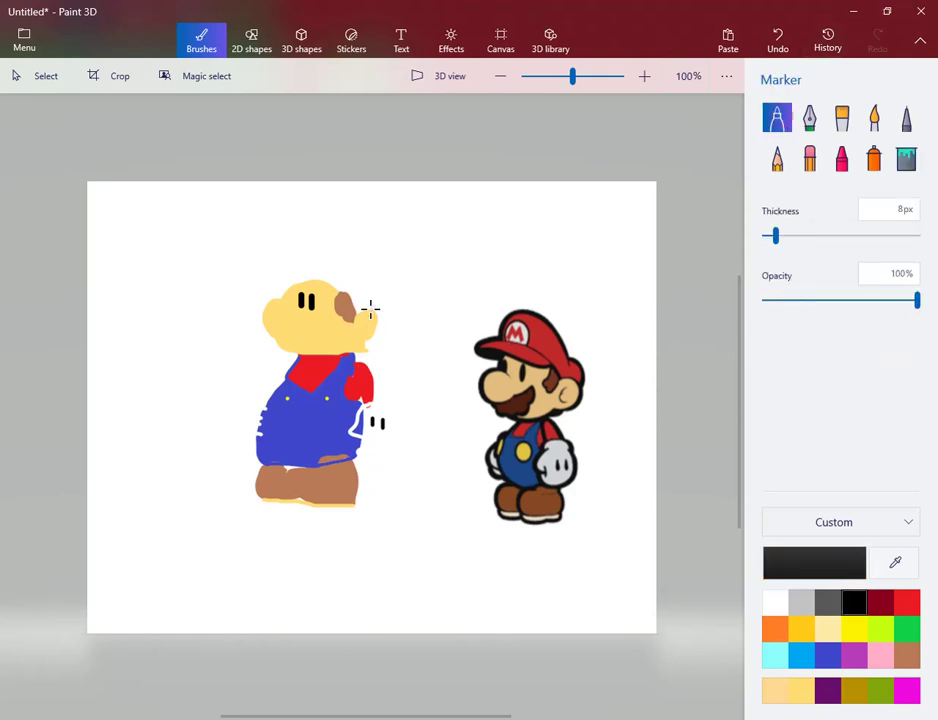
{"action": "left_click_drag", "start_coordinate": [358, 320], "coordinate": [361, 325]}
- Outline a wide moustache under the nose in brown with the 8 px Marker and fill it with the same brown
{"action": "left_click", "coordinate": [907, 656]}
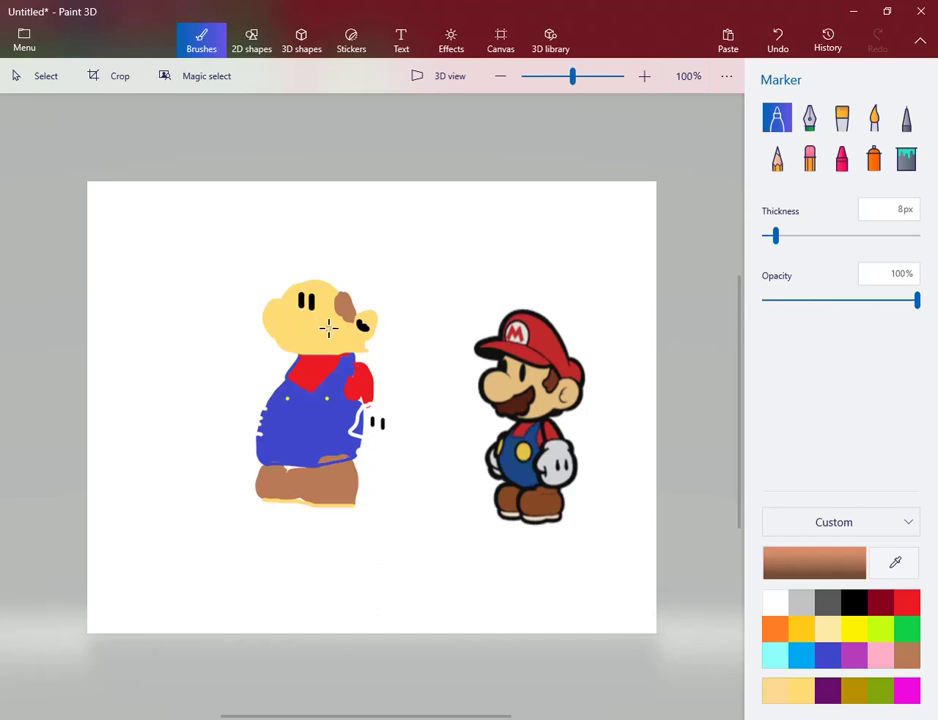
{"action": "mouse_move", "coordinate": [332, 327]}
{"action": "left_mouse_down"}
{"action": "mouse_move", "coordinate": [278, 339]}
{"action": "mouse_move", "coordinate": [340, 340]}
{"action": "left_mouse_up"}
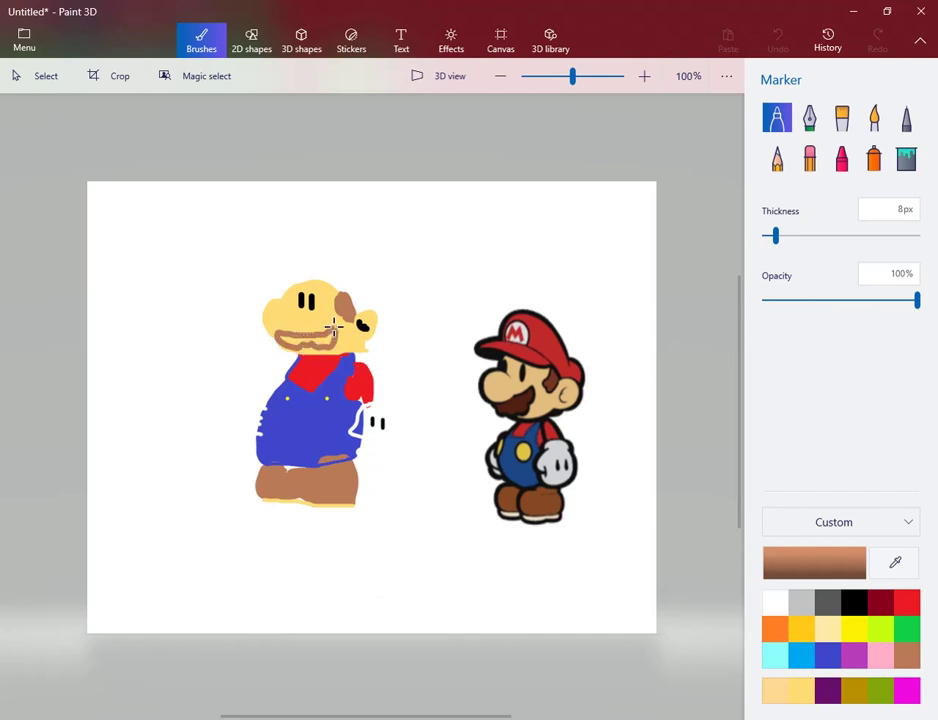
{"action": "left_click", "coordinate": [906, 158]}
{"action": "left_click", "coordinate": [313, 342]}
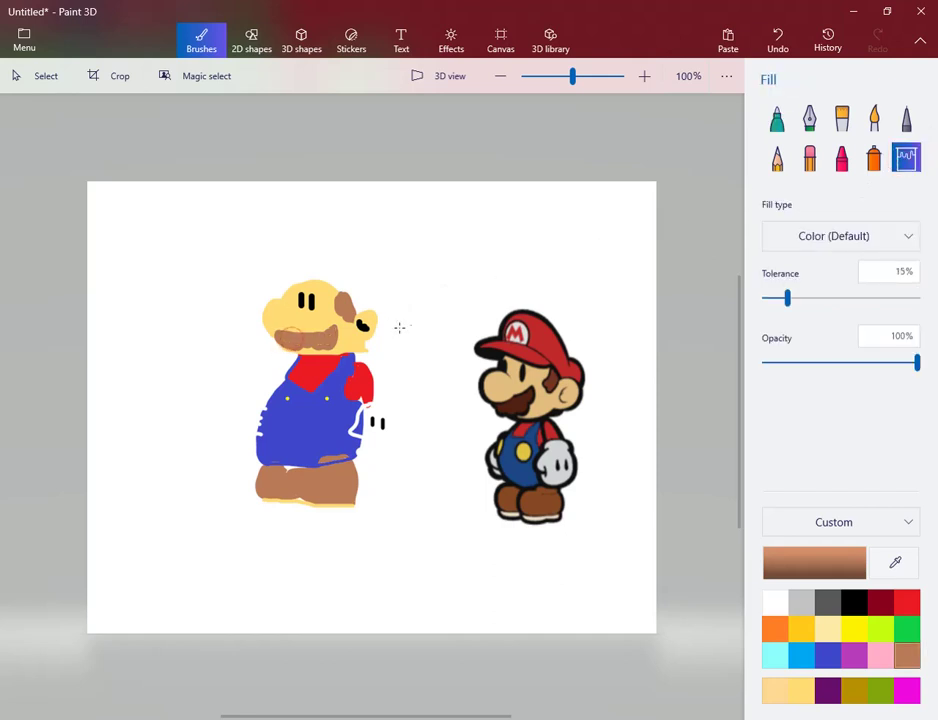
- Paint the glove below the red sleeve solid white with the Marker at 14 px, covering the blue inside its outline
{"action": "left_click", "coordinate": [777, 118]}
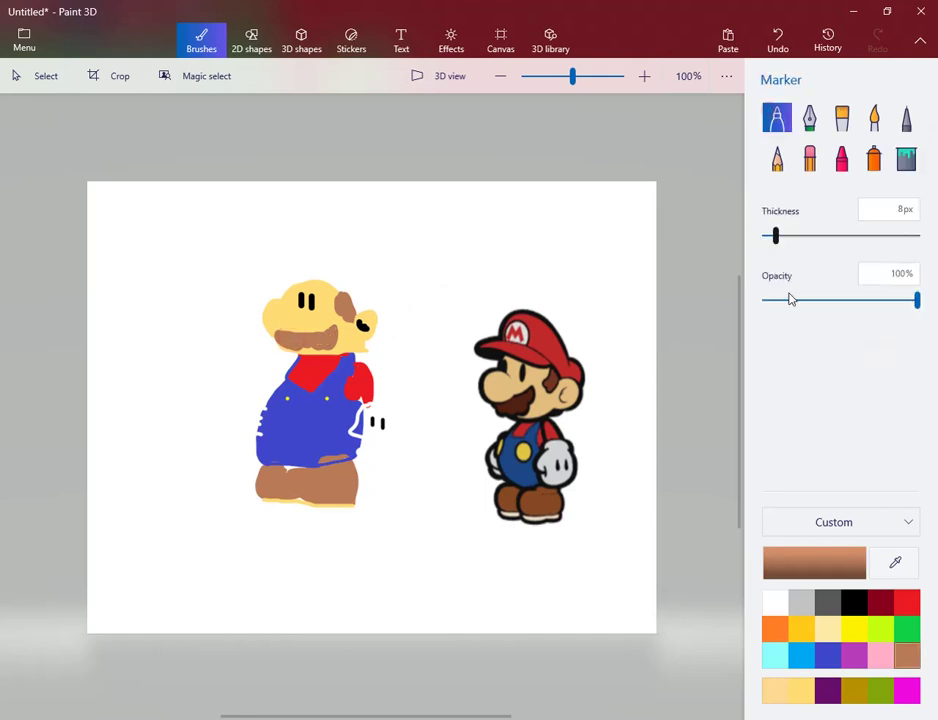
{"action": "left_click", "coordinate": [775, 601]}
{"action": "left_click_drag", "start_coordinate": [775, 236], "coordinate": [786, 238]}
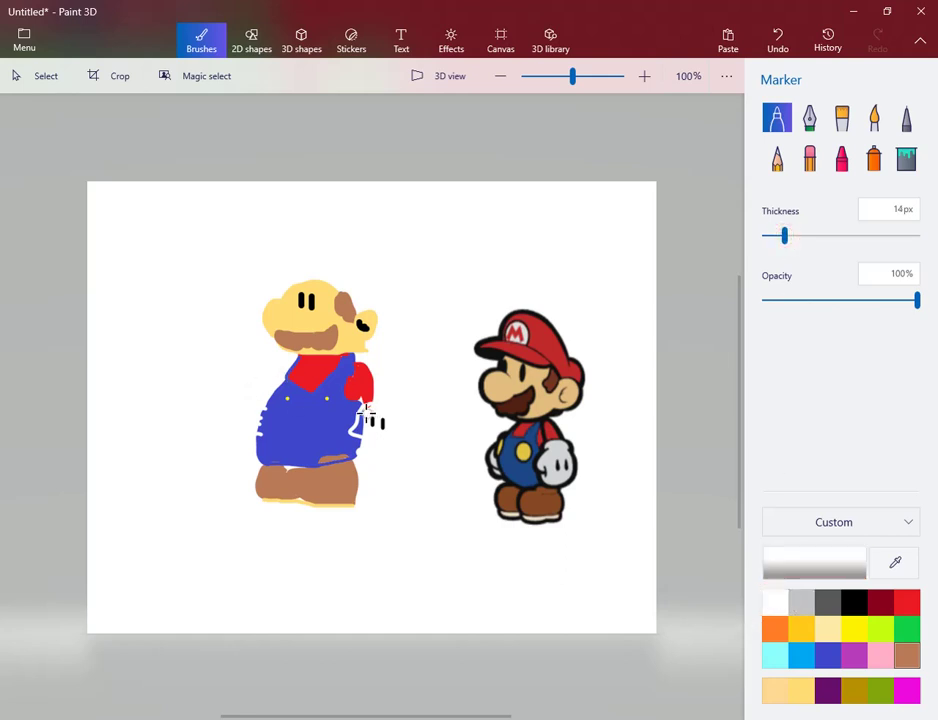
{"action": "left_click_drag", "start_coordinate": [362, 418], "coordinate": [366, 410]}
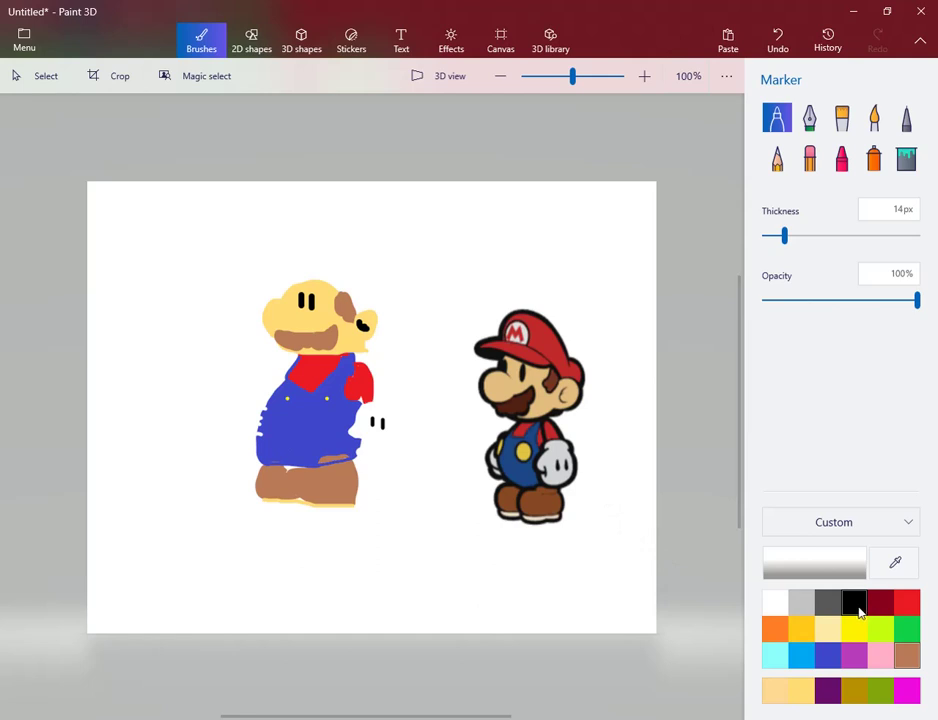
- Outline a cap on top of the head in red with the 5 px Marker, including the front brim and the rounded back part
{"action": "left_click", "coordinate": [828, 603]}
{"action": "left_click", "coordinate": [905, 630]}
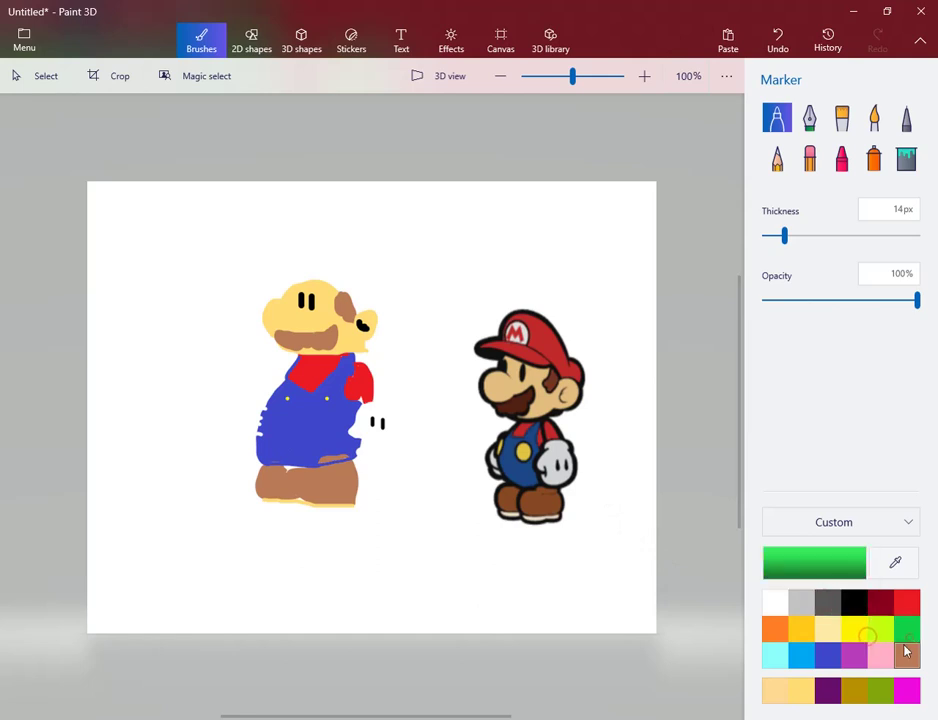
{"action": "left_click", "coordinate": [905, 651]}
{"action": "left_click", "coordinate": [913, 608]}
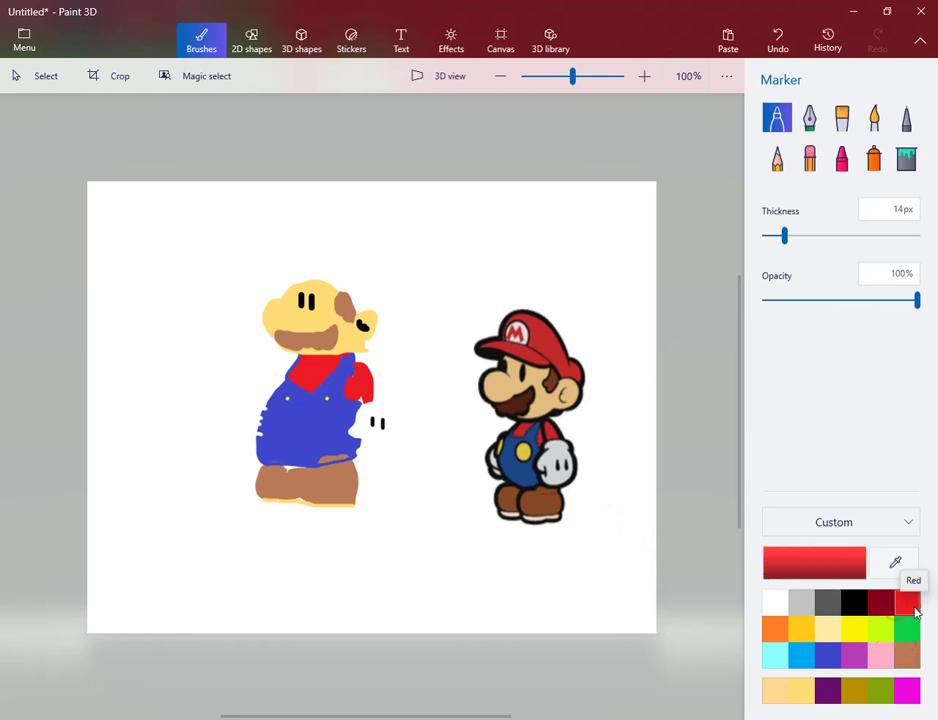
{"action": "left_click_drag", "start_coordinate": [760, 233], "coordinate": [771, 234]}
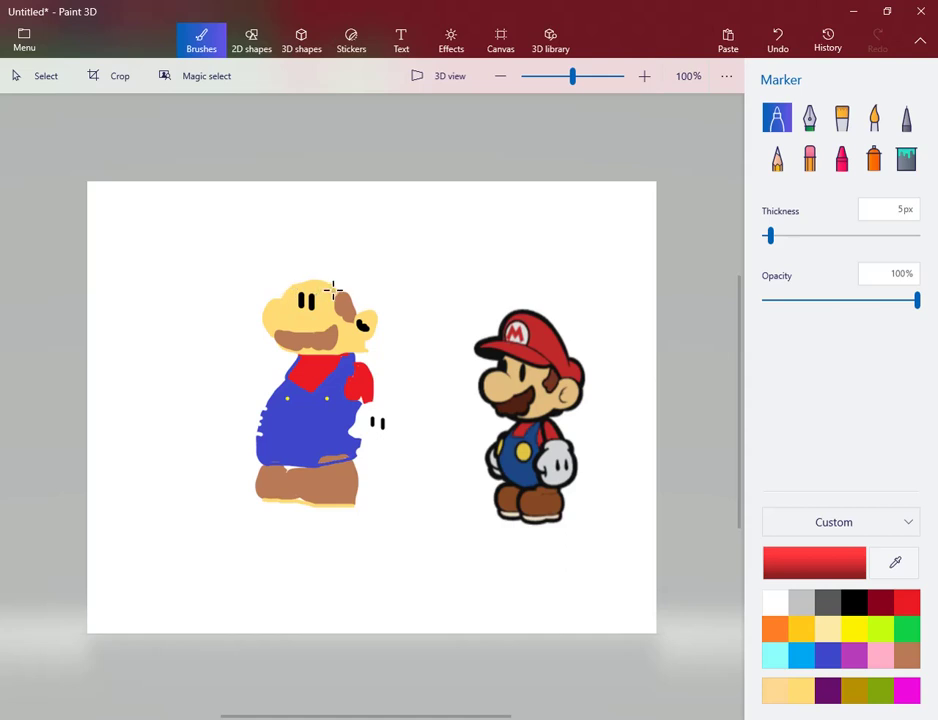
{"action": "mouse_move", "coordinate": [290, 284]}
{"action": "left_mouse_down"}
{"action": "mouse_move", "coordinate": [310, 249]}
{"action": "mouse_move", "coordinate": [326, 258]}
{"action": "left_mouse_up"}
{"action": "left_click", "coordinate": [778, 40]}
{"action": "mouse_move", "coordinate": [283, 294]}
{"action": "left_mouse_down"}
{"action": "mouse_move", "coordinate": [287, 268]}
{"action": "mouse_move", "coordinate": [336, 258]}
{"action": "mouse_move", "coordinate": [340, 290]}
{"action": "mouse_move", "coordinate": [350, 279]}
{"action": "mouse_move", "coordinate": [364, 306]}
{"action": "mouse_move", "coordinate": [358, 318]}
{"action": "left_mouse_up"}
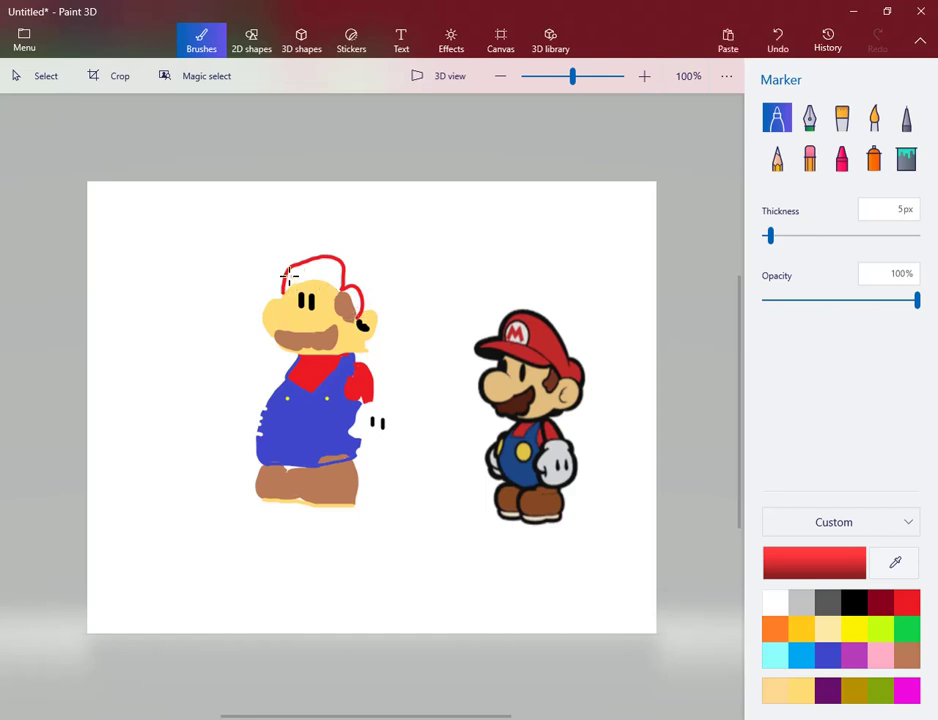
{"action": "mouse_move", "coordinate": [283, 268]}
{"action": "left_mouse_down"}
{"action": "mouse_move", "coordinate": [268, 294]}
{"action": "mouse_move", "coordinate": [292, 296]}
{"action": "left_mouse_up"}
- Fill the cap's crown, back part and front brim with red
{"action": "left_click", "coordinate": [906, 156]}
{"action": "left_click", "coordinate": [318, 270]}
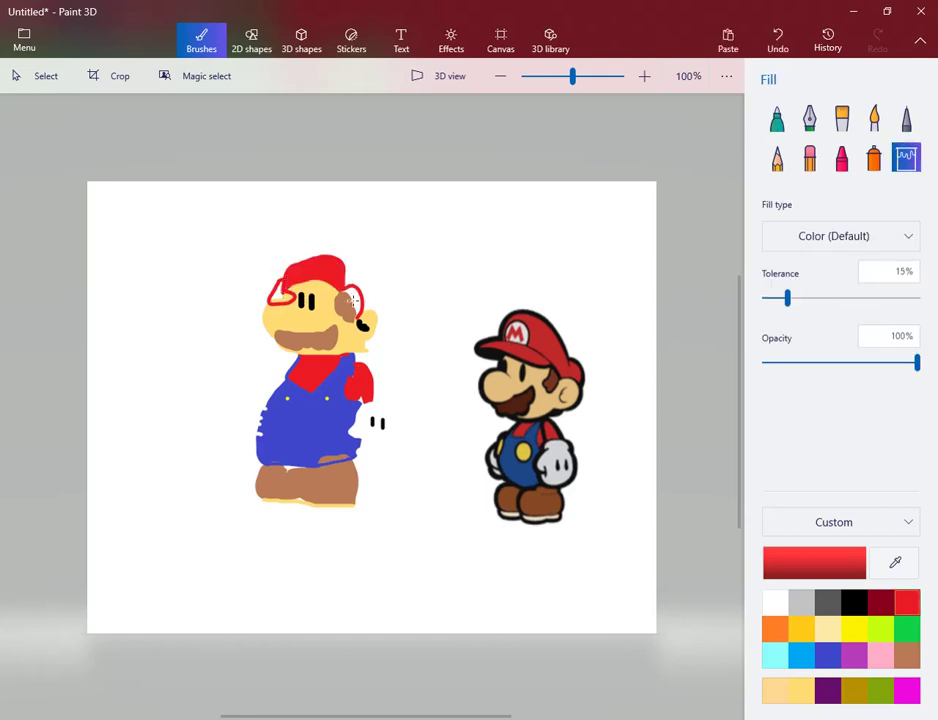
{"action": "left_click", "coordinate": [352, 302]}
{"action": "left_click", "coordinate": [278, 292]}
- Place a round white emblem dot on the front of the cap with the Marker at 33 px
{"action": "left_click", "coordinate": [777, 118]}
{"action": "left_click", "coordinate": [778, 602]}
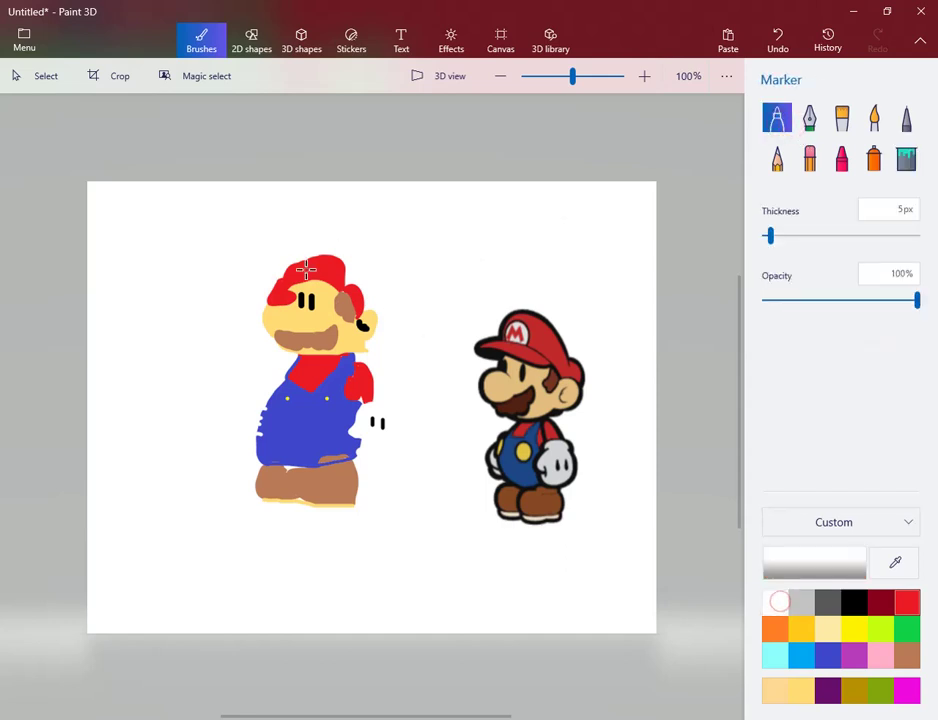
{"action": "left_click", "coordinate": [780, 236]}
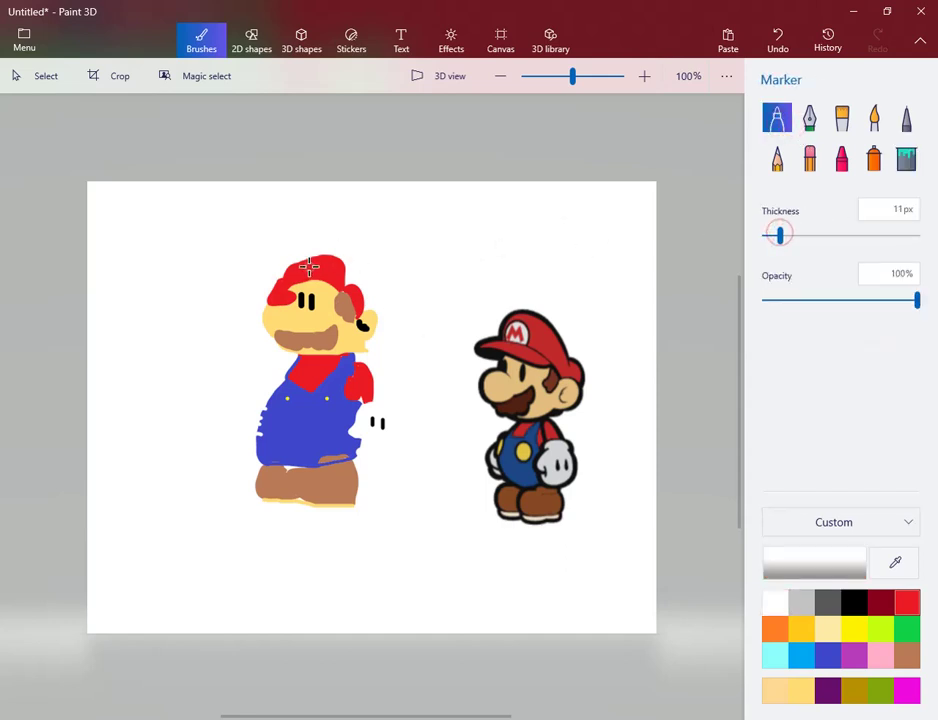
{"action": "left_click_drag", "start_coordinate": [780, 236], "coordinate": [813, 236]}
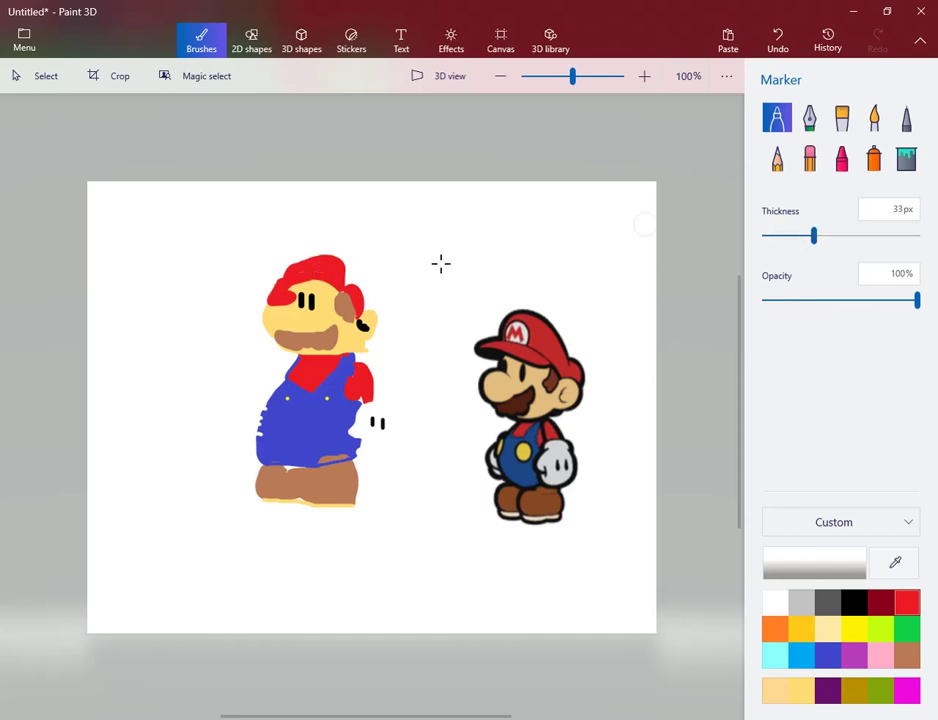
{"action": "left_click", "coordinate": [315, 268]}
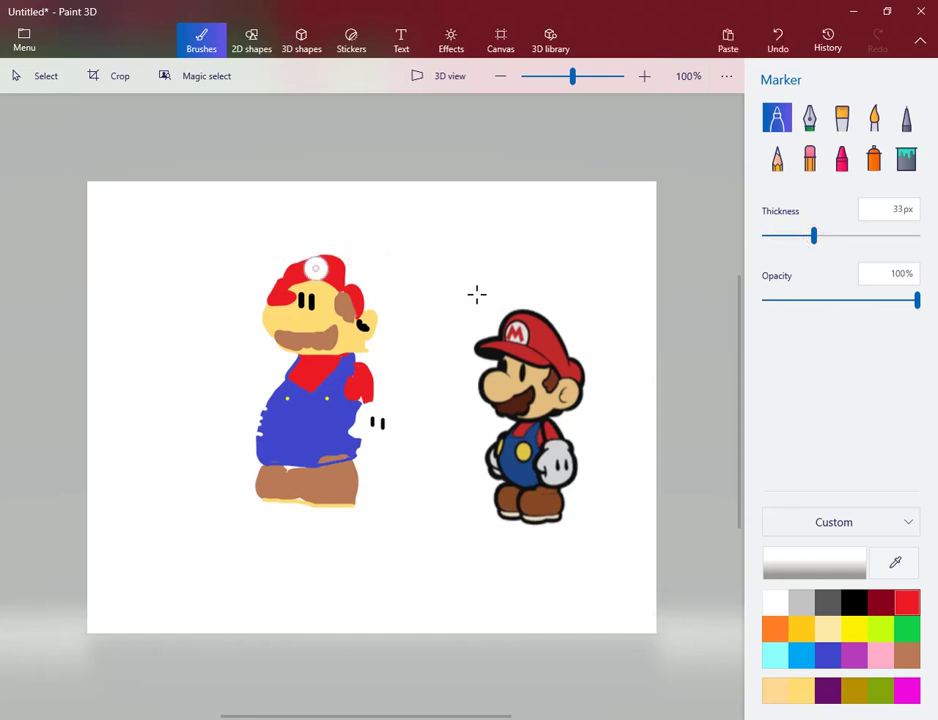
- Draw a red letter M inside the cap's white emblem with the Marker at 6 px
{"action": "left_click", "coordinate": [907, 602]}
{"action": "left_click", "coordinate": [771, 236]}
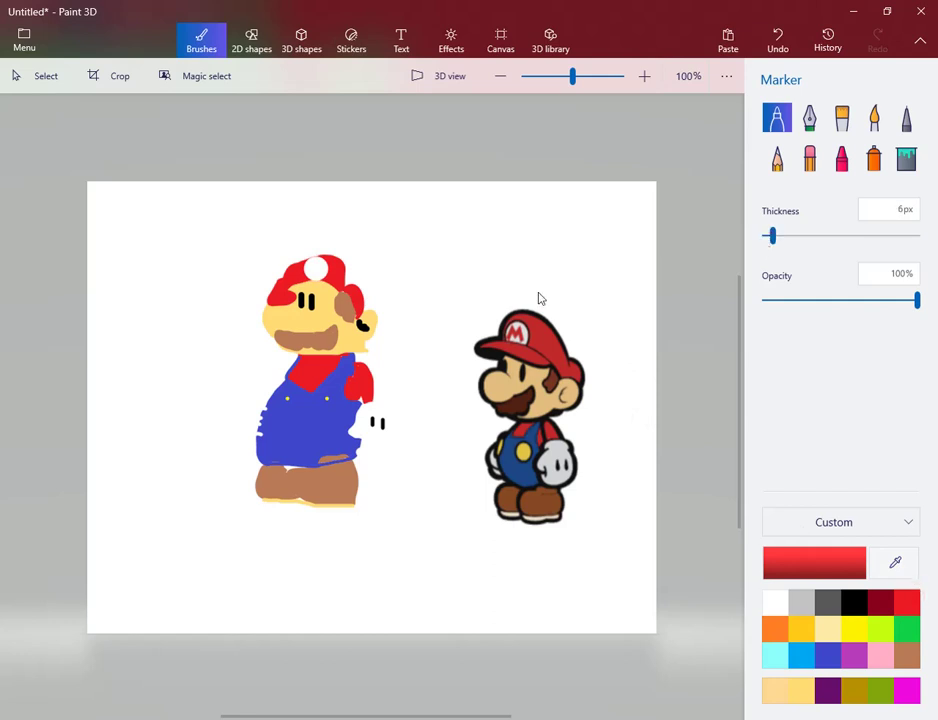
{"action": "left_click_drag", "start_coordinate": [312, 266], "coordinate": [320, 270]}
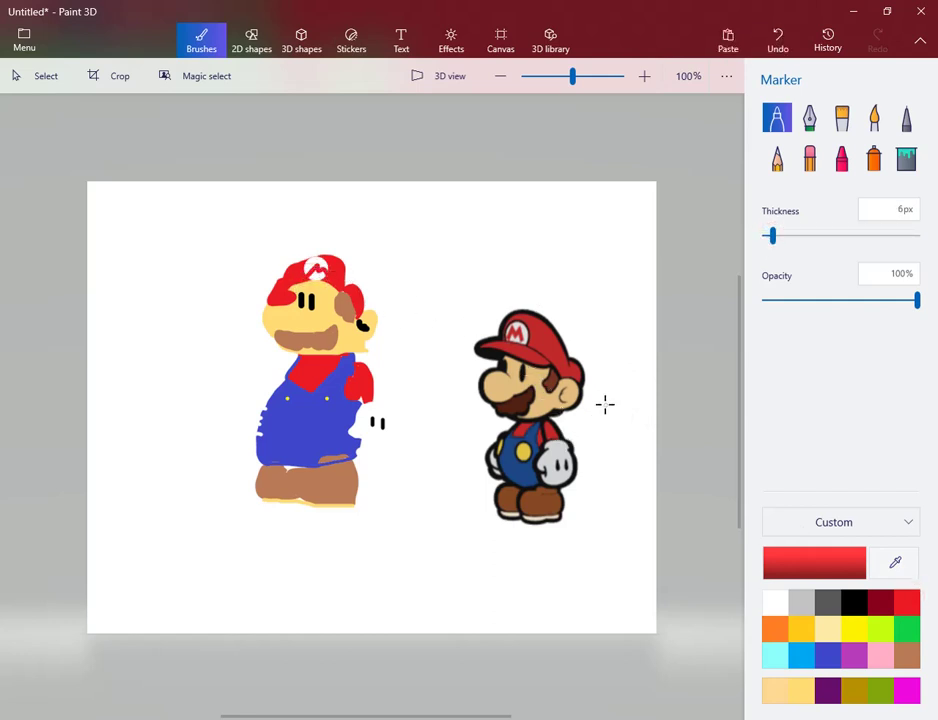